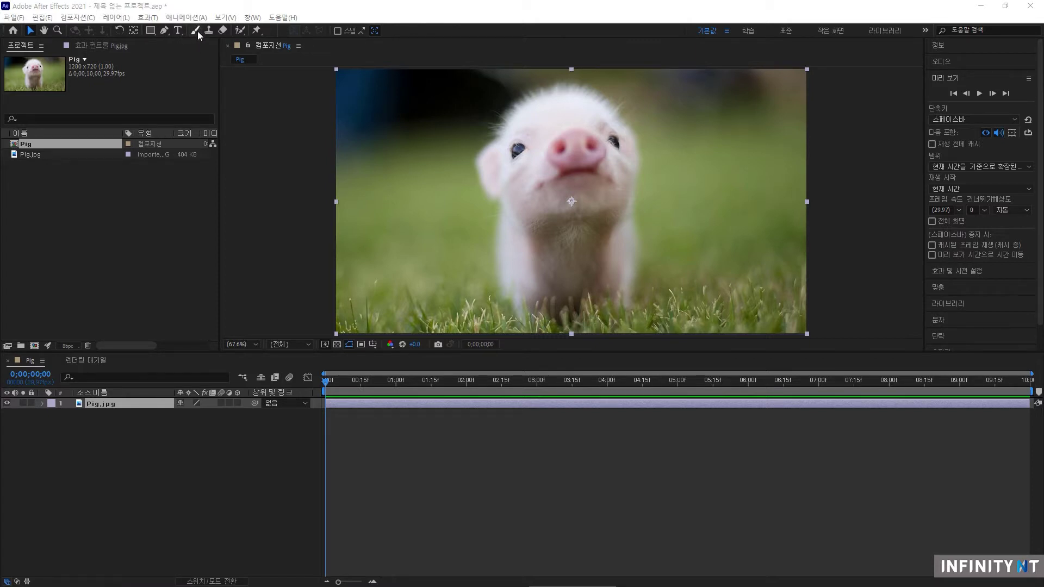
Step: Open the Pig.jpg layer for painting and outline the pig with a red Brush tool stroke
left_click(196, 29)
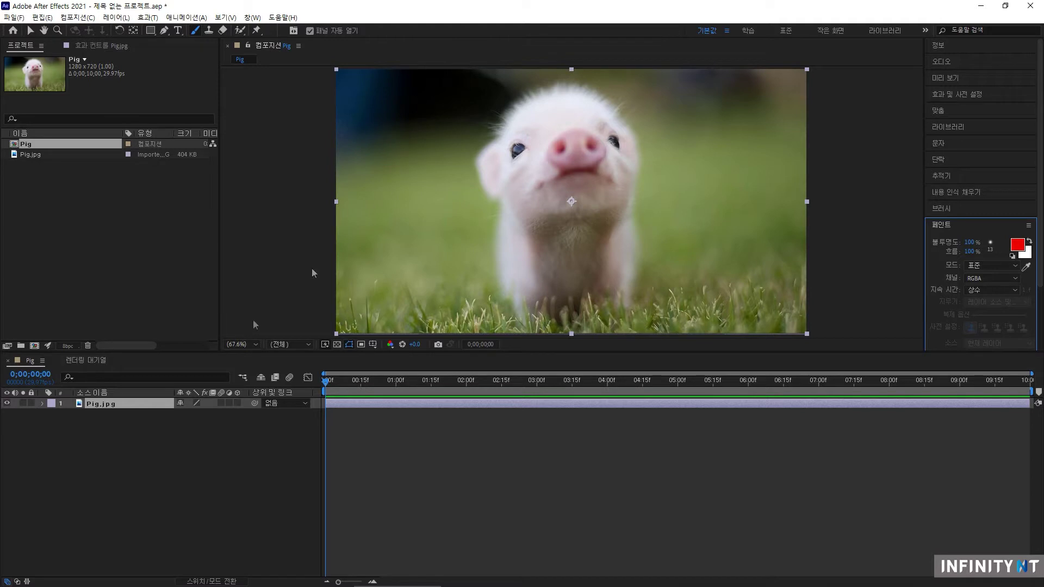
double_click(112, 404)
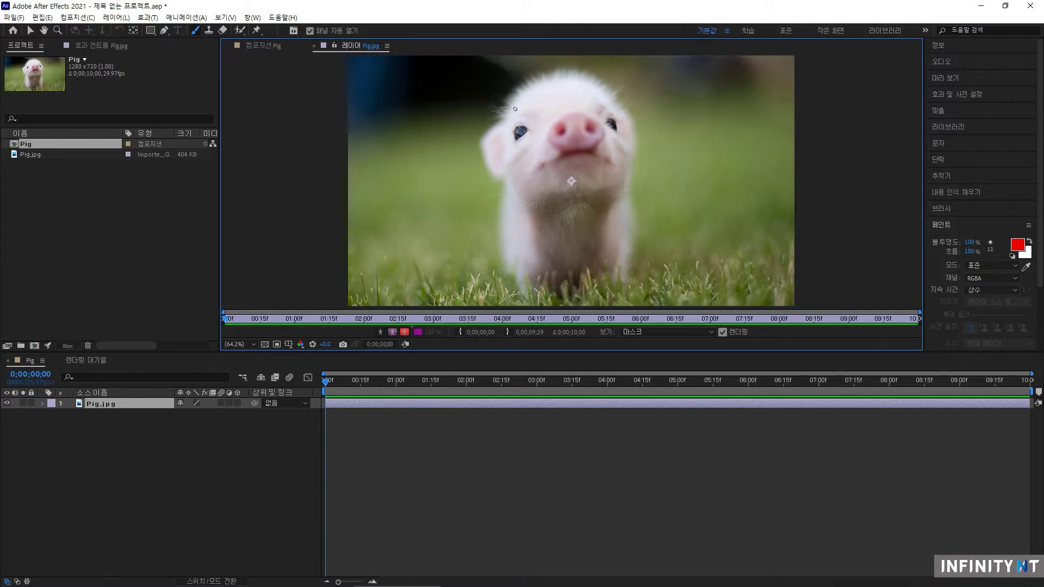
mouse_move(511, 110)
left_mouse_down()
mouse_move(561, 79)
mouse_move(610, 86)
mouse_move(635, 124)
mouse_move(623, 184)
mouse_move(630, 259)
mouse_move(535, 294)
mouse_move(508, 243)
mouse_move(512, 193)
mouse_move(482, 164)
mouse_move(480, 139)
mouse_move(512, 108)
left_mouse_up()
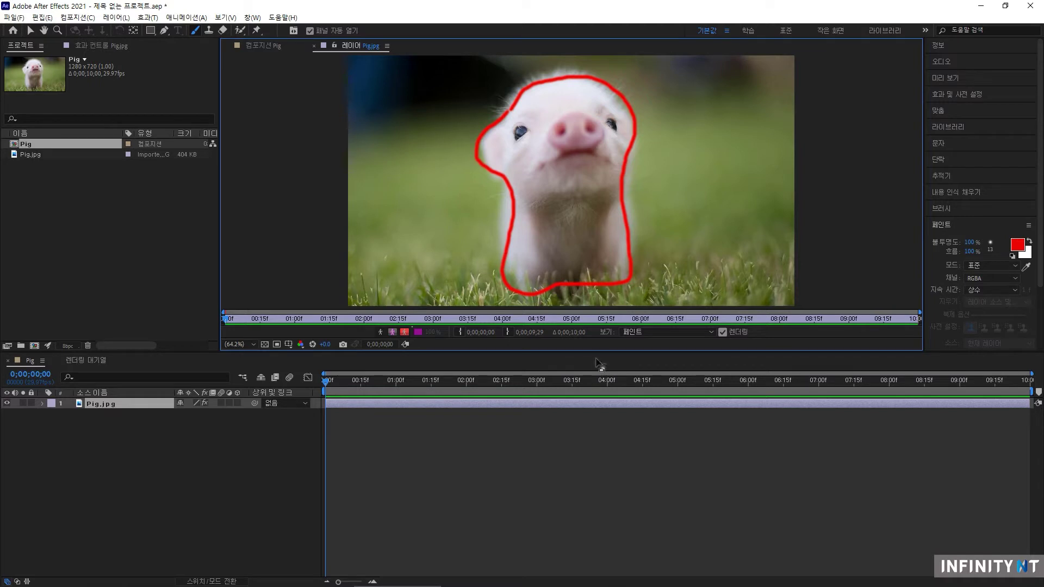
left_click_drag(598, 363, 598, 398)
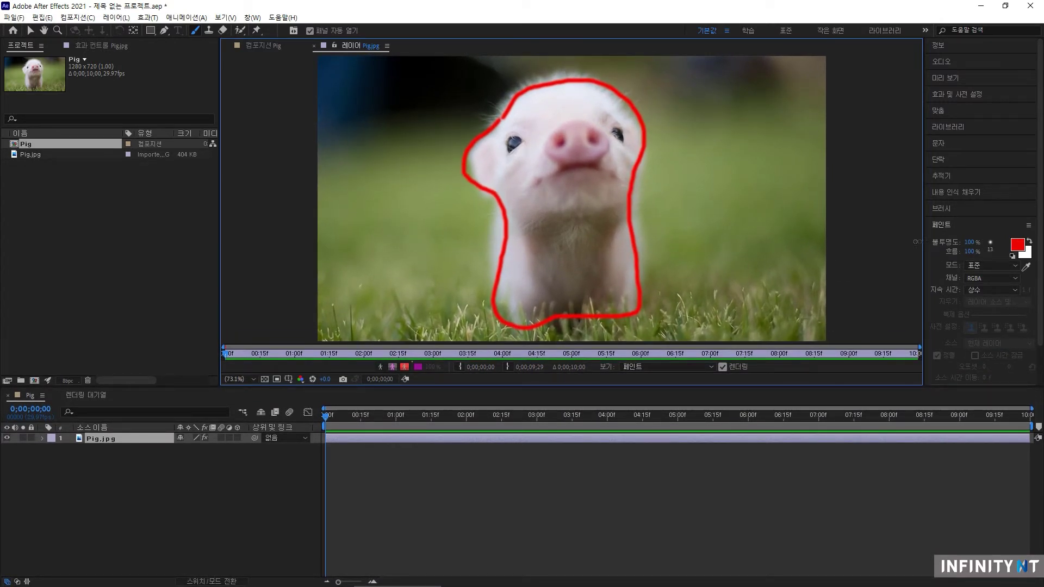
Step: Undo the red outline and choose the 5 px hard round brush tip
left_click(943, 208)
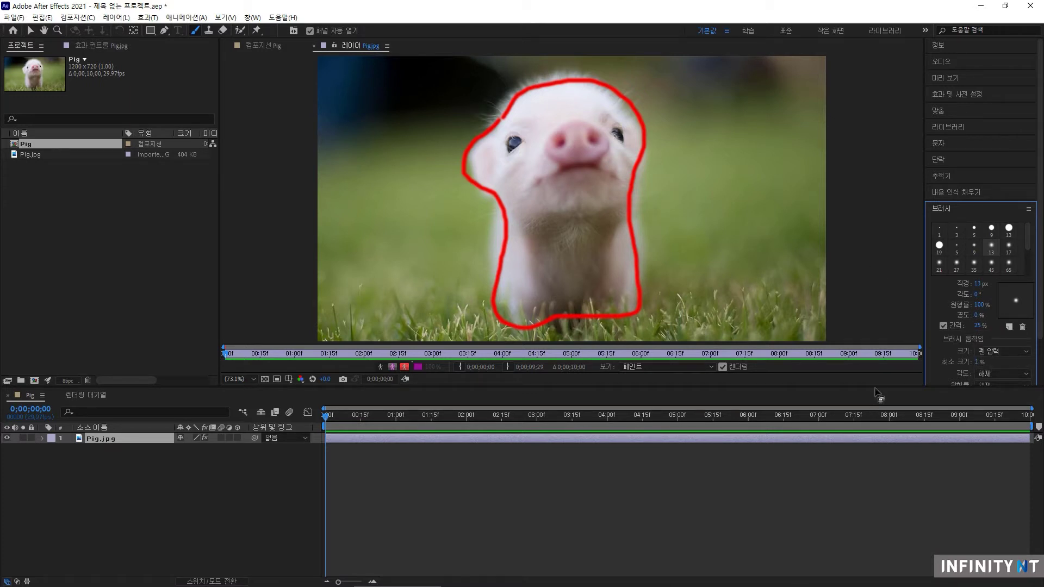
left_click_drag(880, 389, 882, 426)
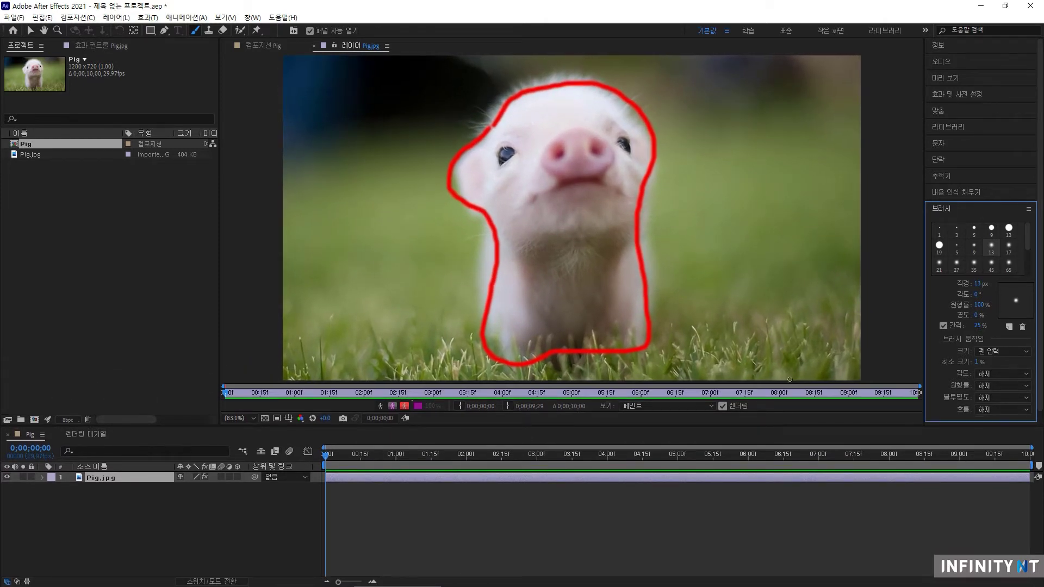
key("ctrl+z")
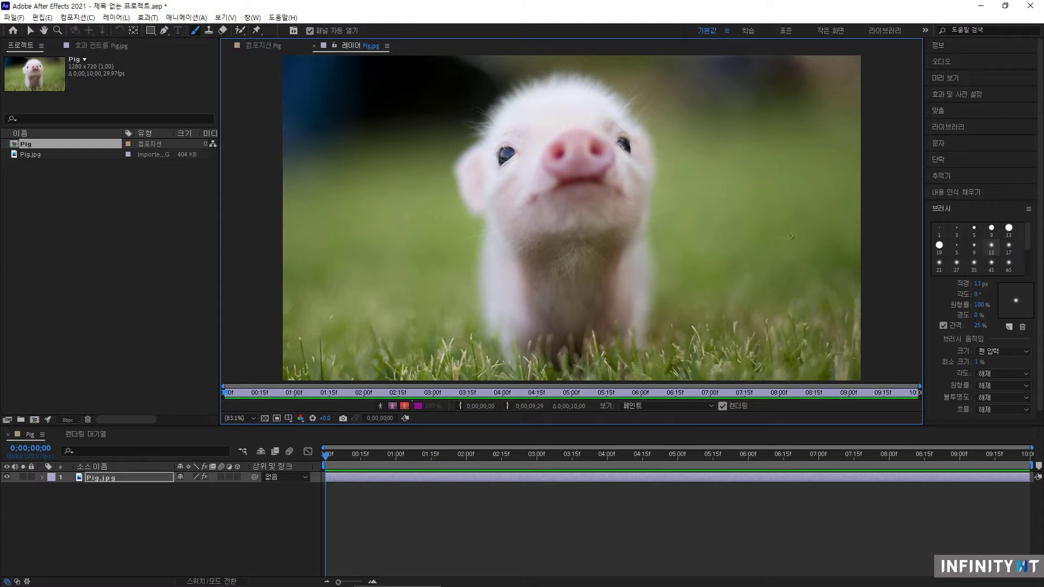
left_click(991, 229)
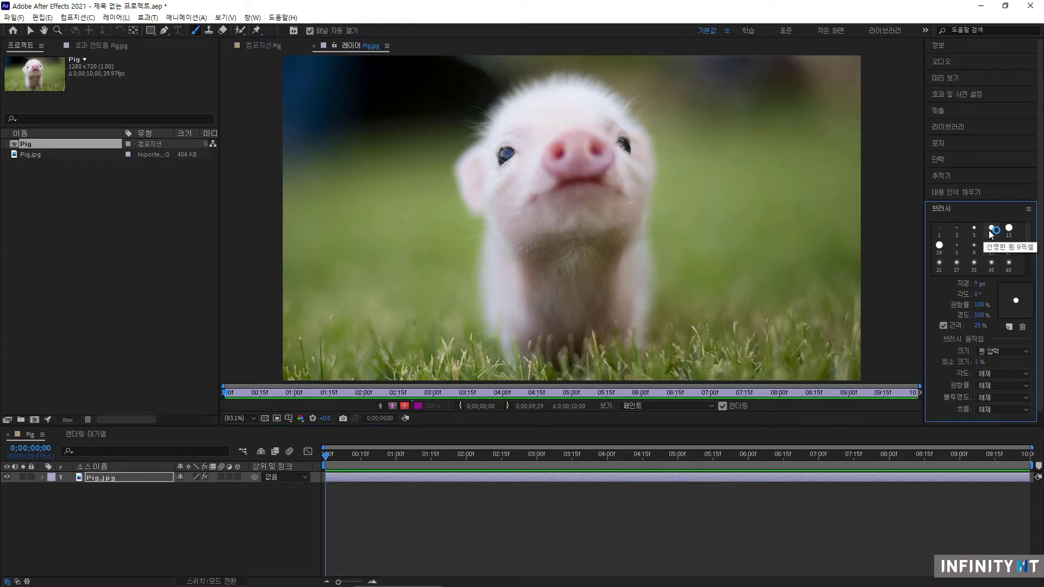
left_click(967, 232)
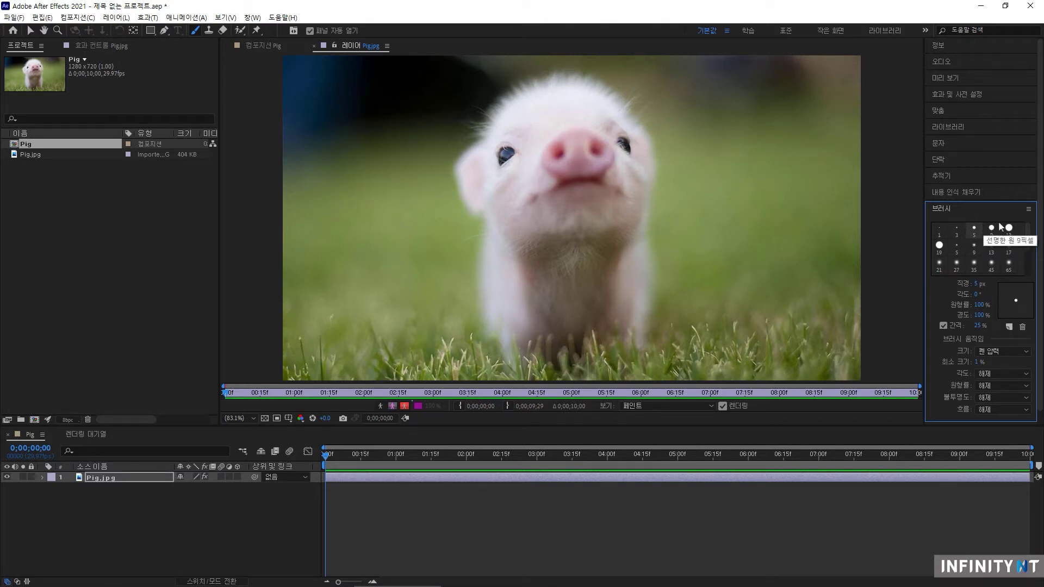
scroll(995, 239, "down", 5)
scroll(998, 244, "up", 5)
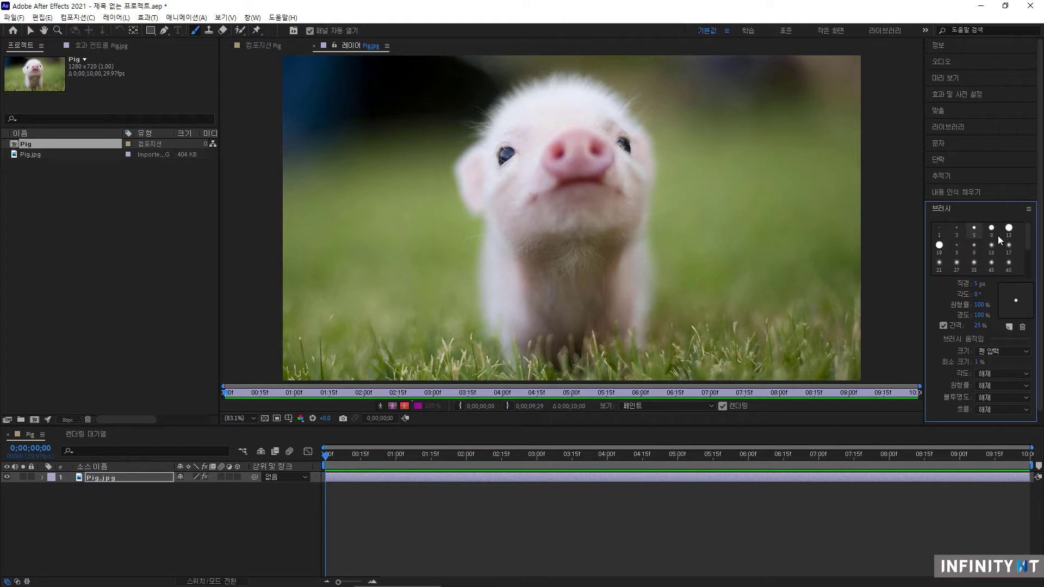
scroll(1040, 337, "down", 1)
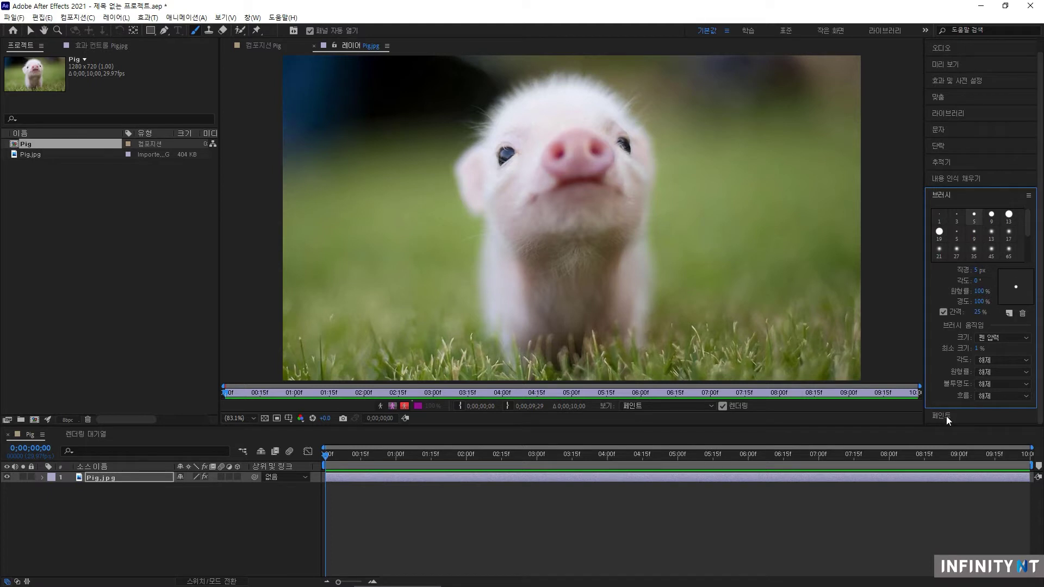
Step: Set the paint foreground colour to pale pink DCCBCB
left_click(945, 417)
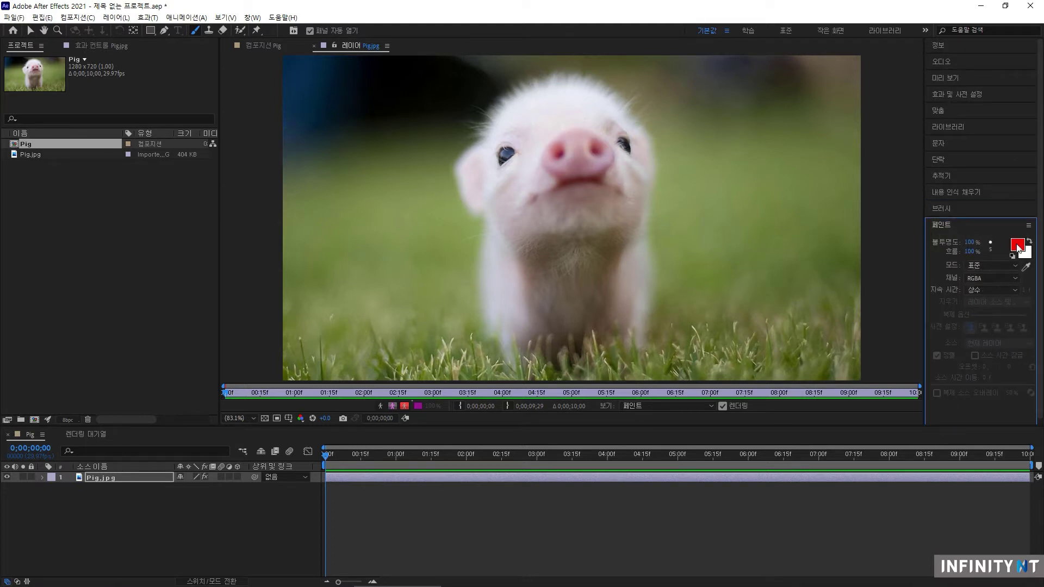
left_click(1017, 245)
left_click_drag(507, 315, 551, 407)
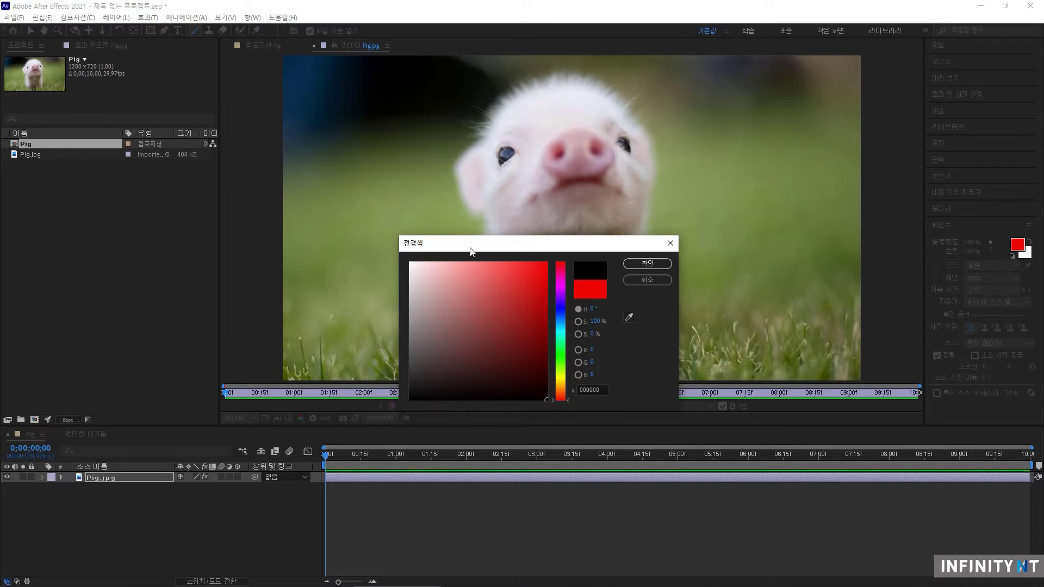
left_click(409, 284)
left_click_drag(409, 284, 418, 281)
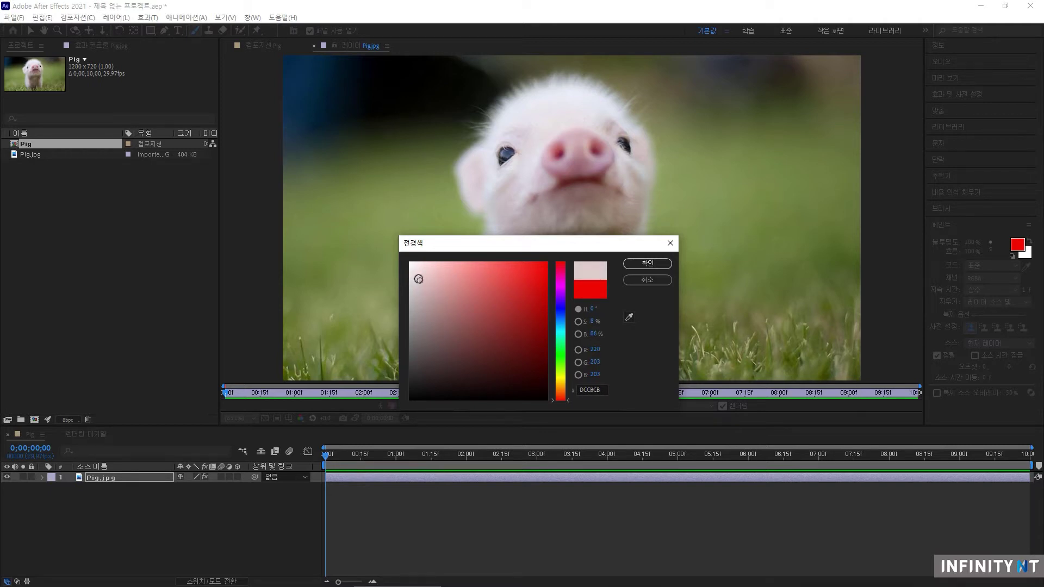
left_click(648, 265)
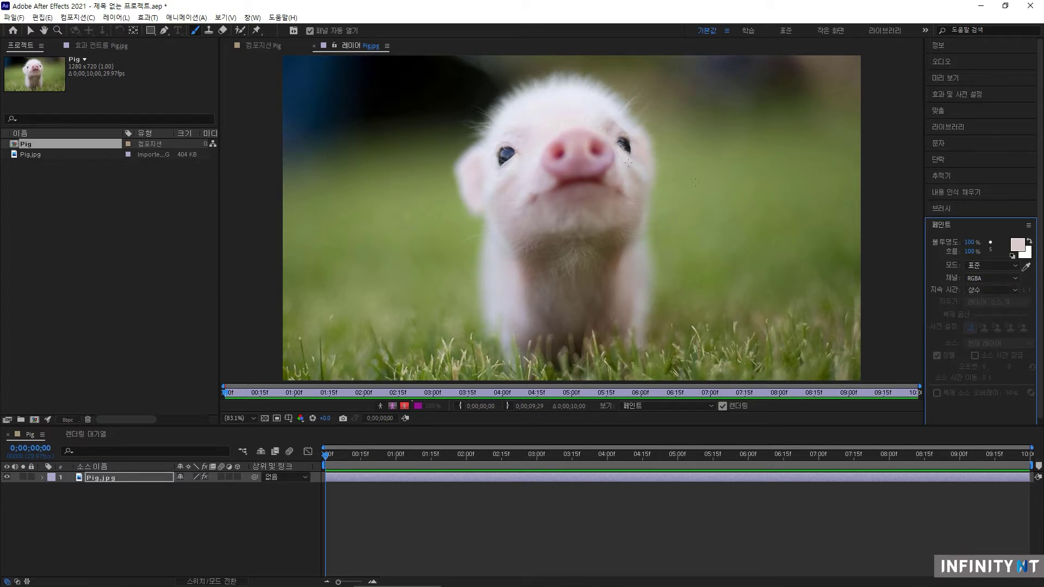
Step: Try a jagged pale pink outline around the pig with the constant duration (상수), and undo it
mouse_move(484, 140)
left_mouse_down()
mouse_move(493, 117)
mouse_move(533, 100)
mouse_move(591, 106)
mouse_move(619, 129)
mouse_move(673, 223)
mouse_move(635, 331)
mouse_move(547, 337)
mouse_move(486, 299)
left_mouse_up()
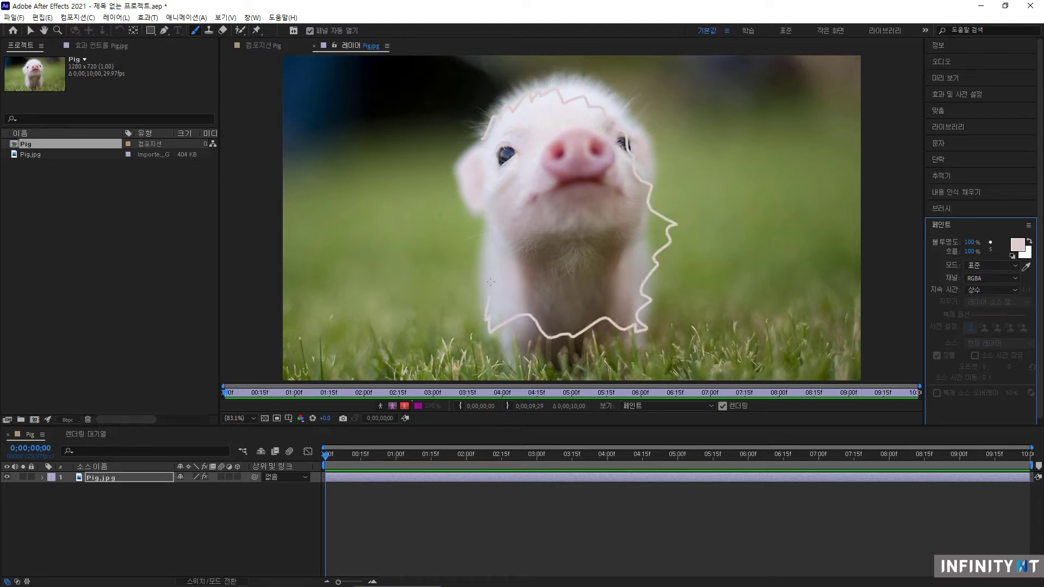
mouse_move(469, 203)
left_mouse_down()
mouse_move(460, 180)
mouse_move(482, 141)
left_mouse_up()
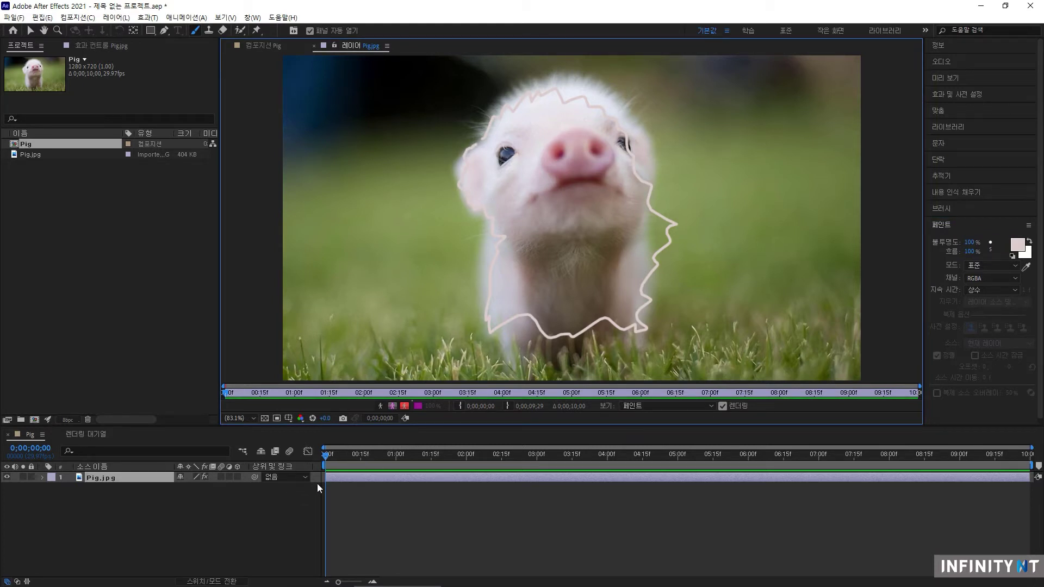
mouse_move(326, 459)
left_mouse_down()
mouse_move(928, 464)
mouse_move(325, 459)
left_mouse_up()
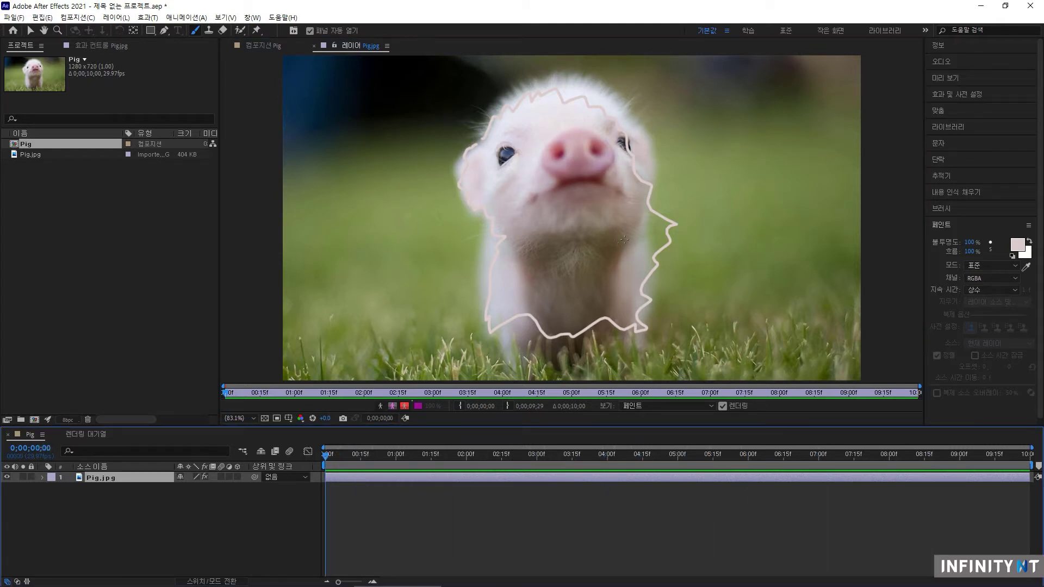
key("ctrl+z")
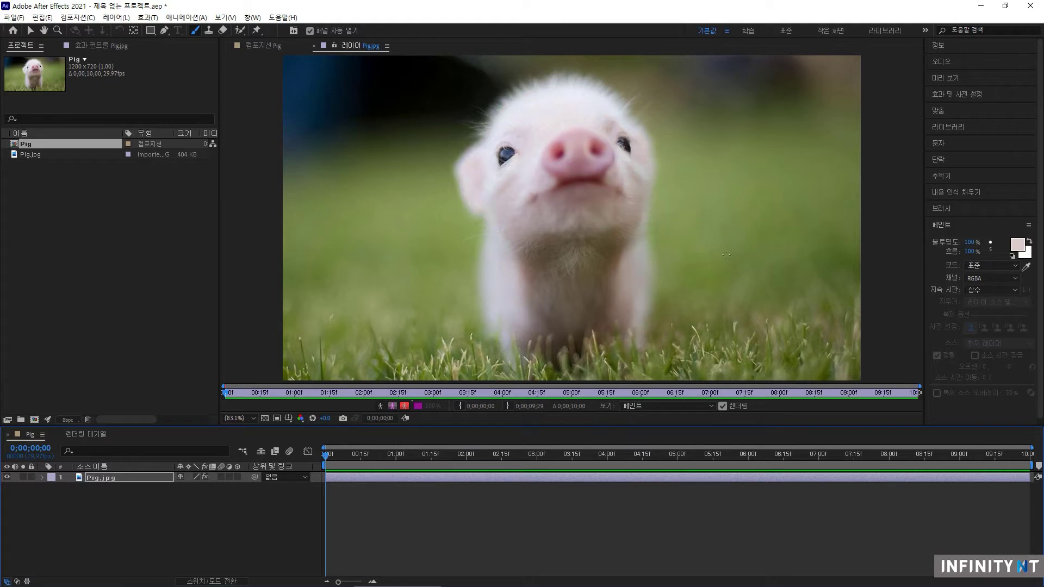
Step: Paint an outline around the pig with the duration set to 쓰기 대상 (Write On), and scrub the timeline to preview it
left_click(997, 290)
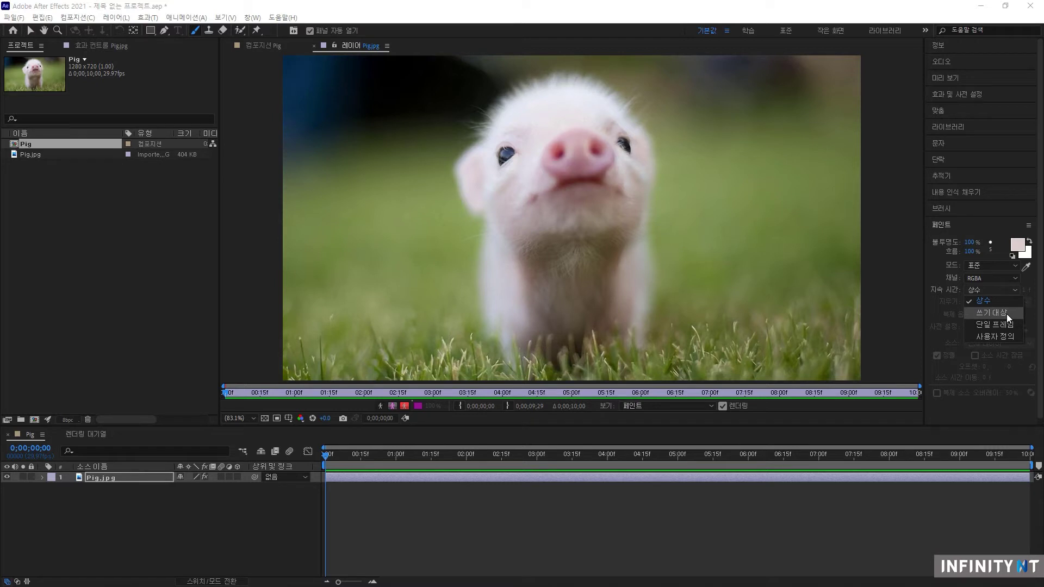
left_click(1007, 315)
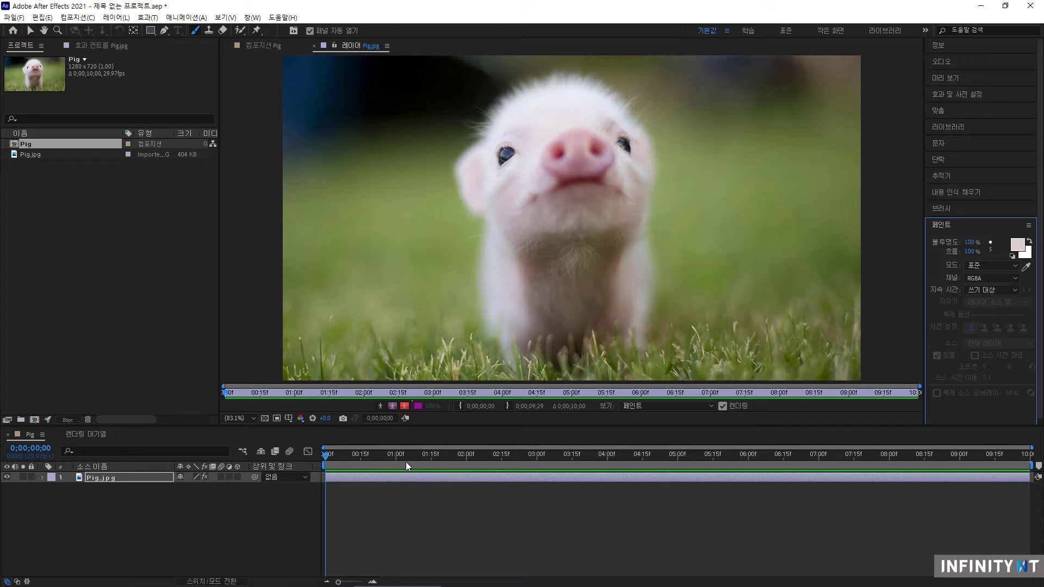
mouse_move(490, 132)
left_mouse_down()
mouse_move(505, 103)
mouse_move(564, 94)
mouse_move(647, 131)
mouse_move(634, 164)
mouse_move(651, 285)
mouse_move(638, 347)
mouse_move(519, 338)
mouse_move(500, 320)
mouse_move(484, 254)
mouse_move(492, 223)
mouse_move(463, 201)
mouse_move(459, 166)
mouse_move(489, 131)
left_mouse_up()
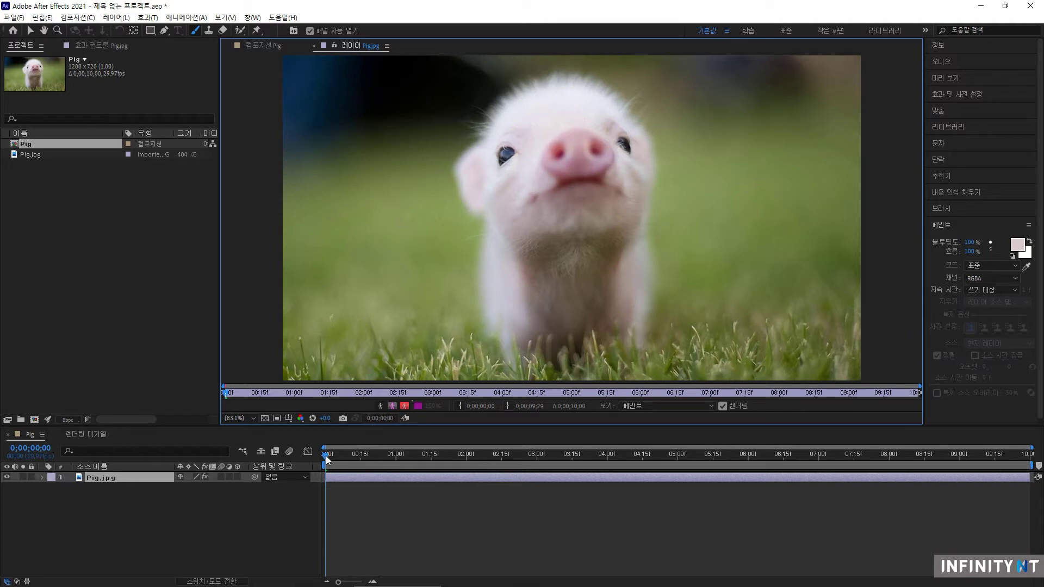
left_click_drag(326, 455, 732, 460)
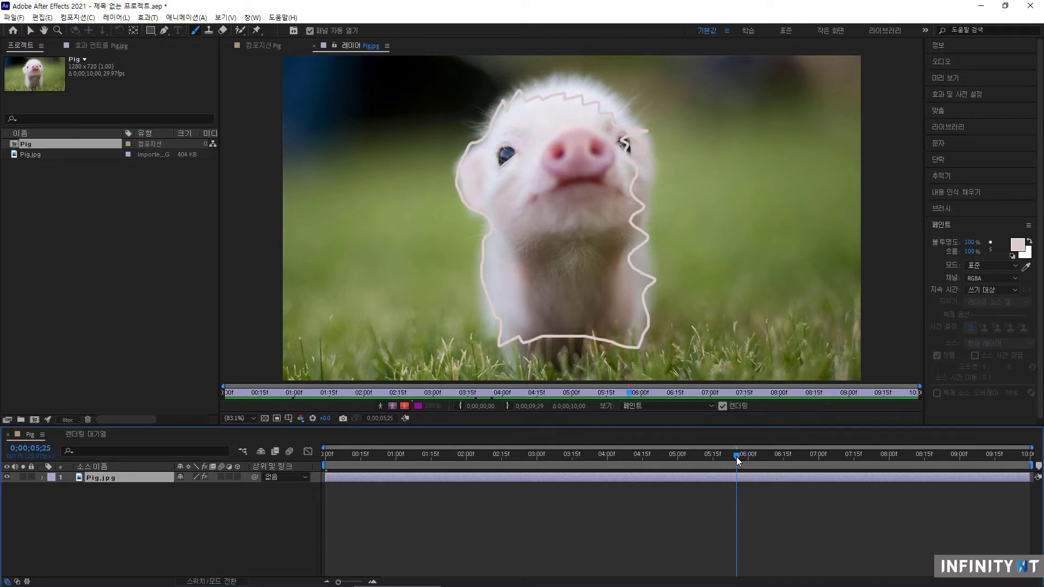
left_click_drag(736, 457, 331, 465)
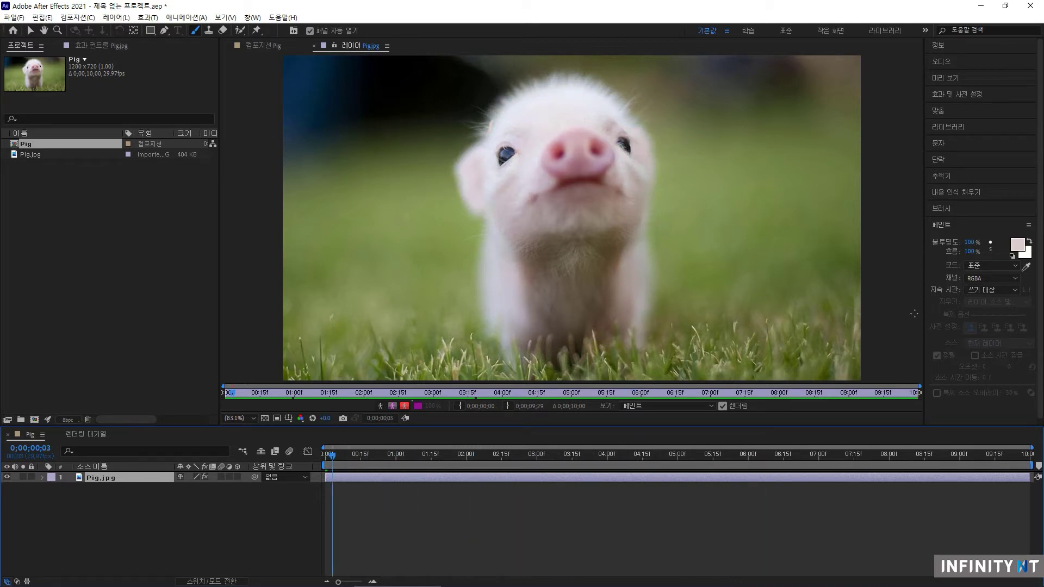
Step: Paint over the pig's snout at 0;00;00;28 with the duration set to 단일 프레임 (Single Frame), and check the neighbouring frames
left_click(985, 290)
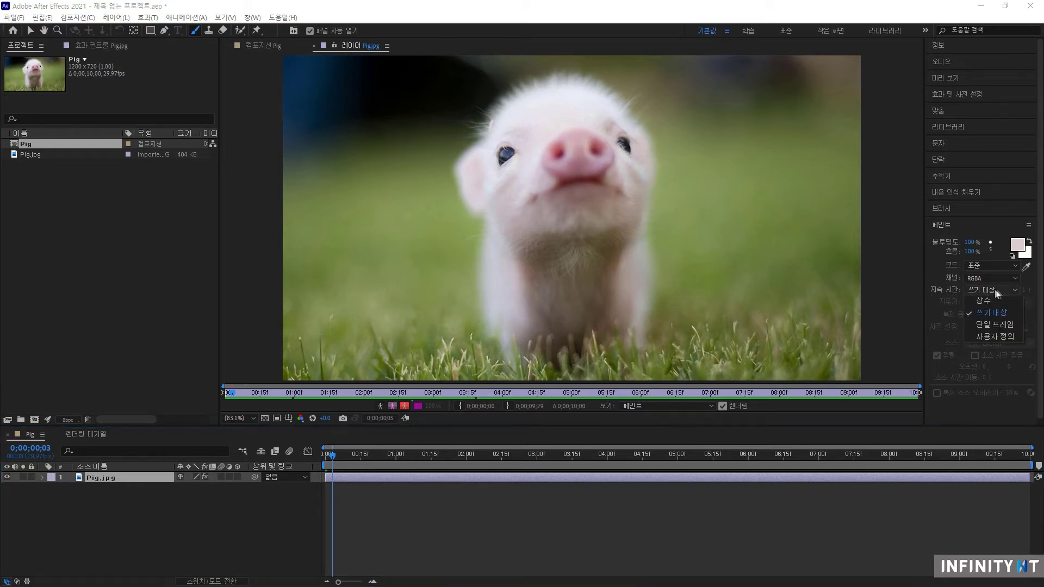
left_click(998, 325)
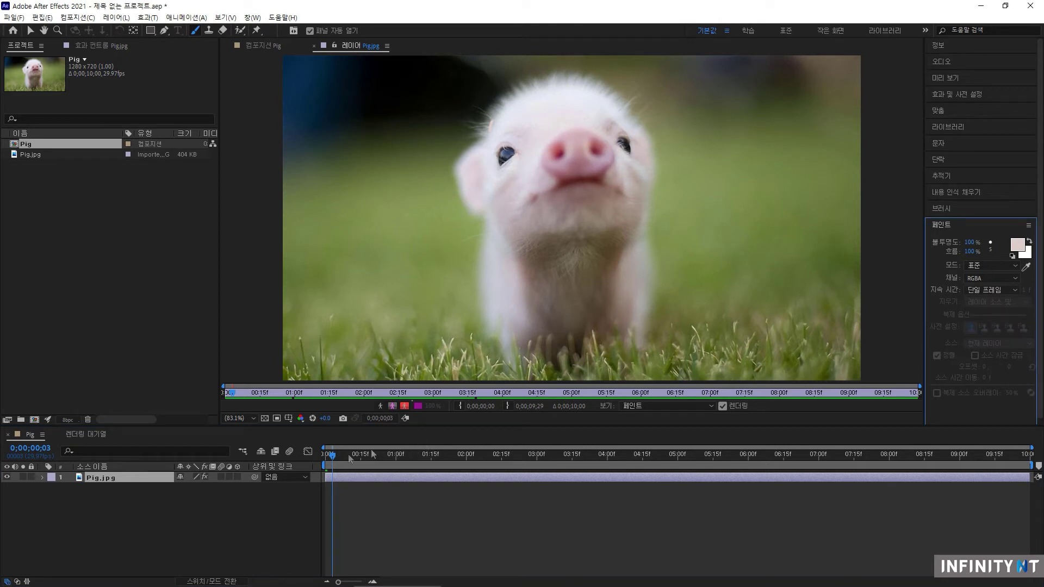
left_click_drag(332, 455, 391, 456)
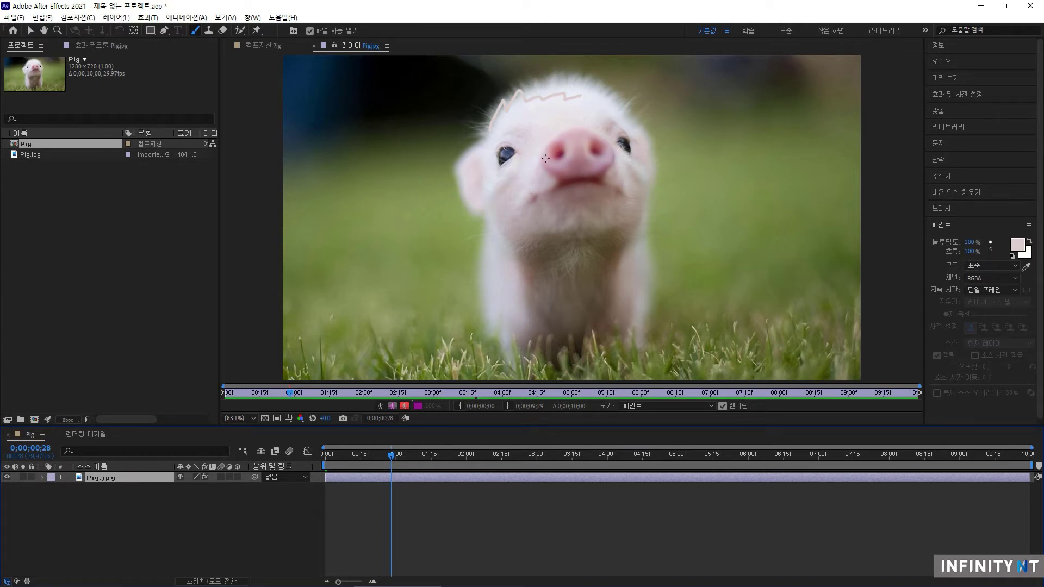
mouse_move(618, 156)
left_mouse_down()
mouse_move(566, 178)
mouse_move(543, 171)
mouse_move(539, 152)
mouse_move(576, 138)
mouse_move(575, 163)
mouse_move(550, 159)
mouse_move(584, 172)
mouse_move(611, 161)
mouse_move(610, 149)
mouse_move(577, 137)
mouse_move(579, 176)
left_mouse_up()
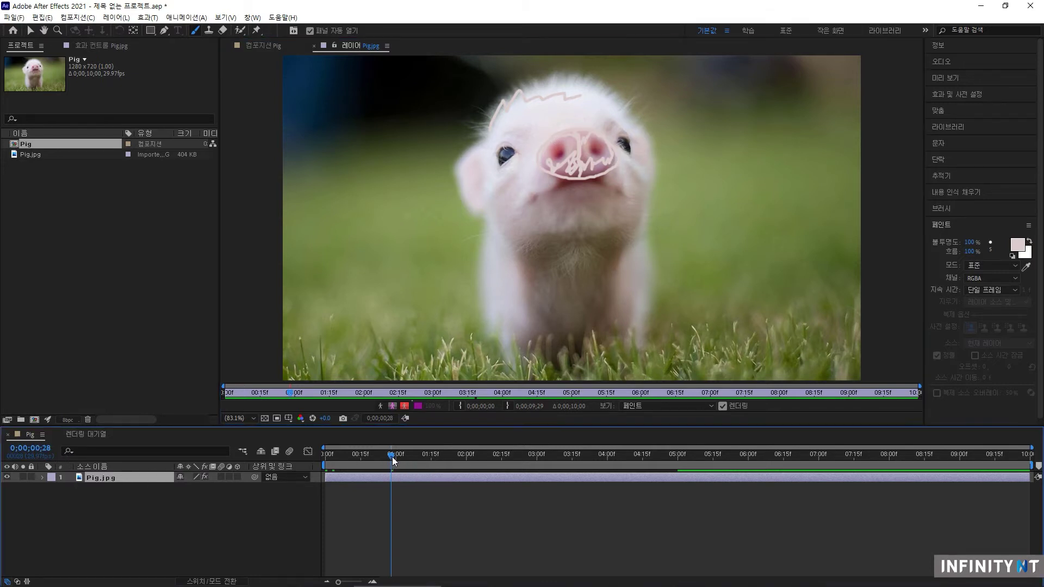
left_click_drag(393, 458, 390, 458)
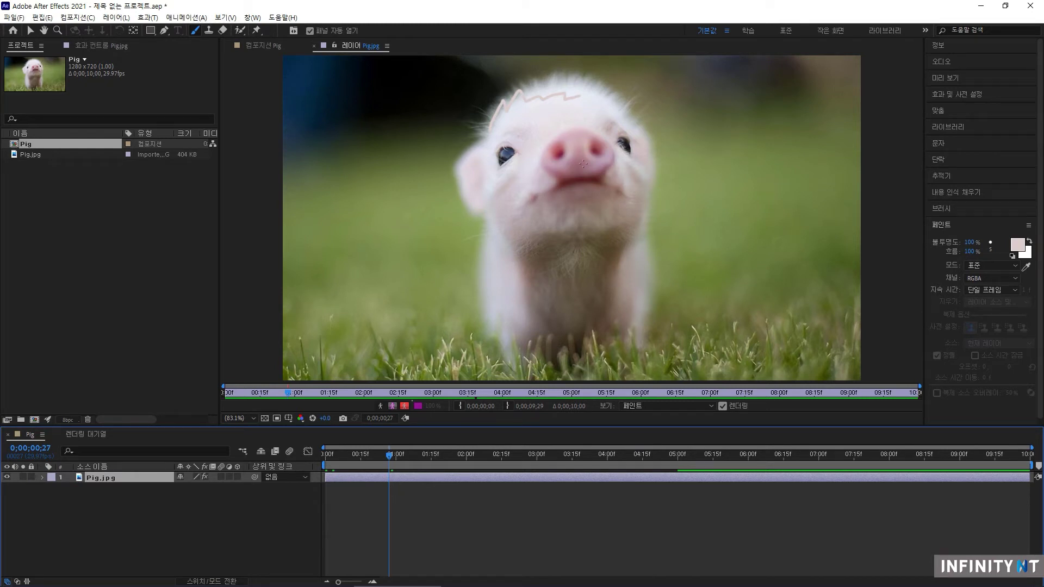
key("Page_Down")
left_click_drag(391, 454, 393, 458)
Step: Paint loops over the snout with the duration set to 사용자 정의 (Custom) at 5 frames, and check the neighbouring frames
left_click(1016, 290)
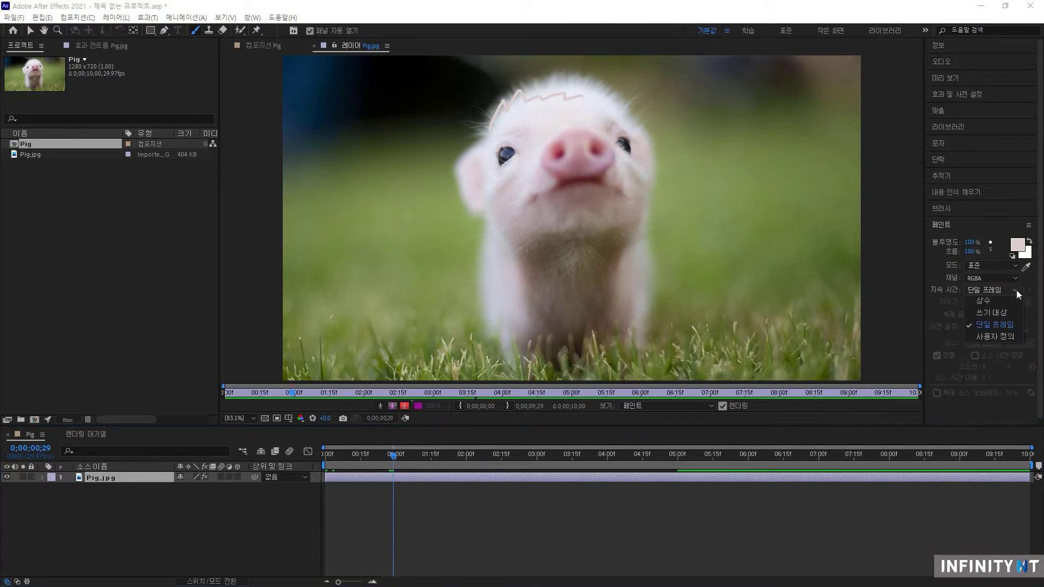
left_click(997, 337)
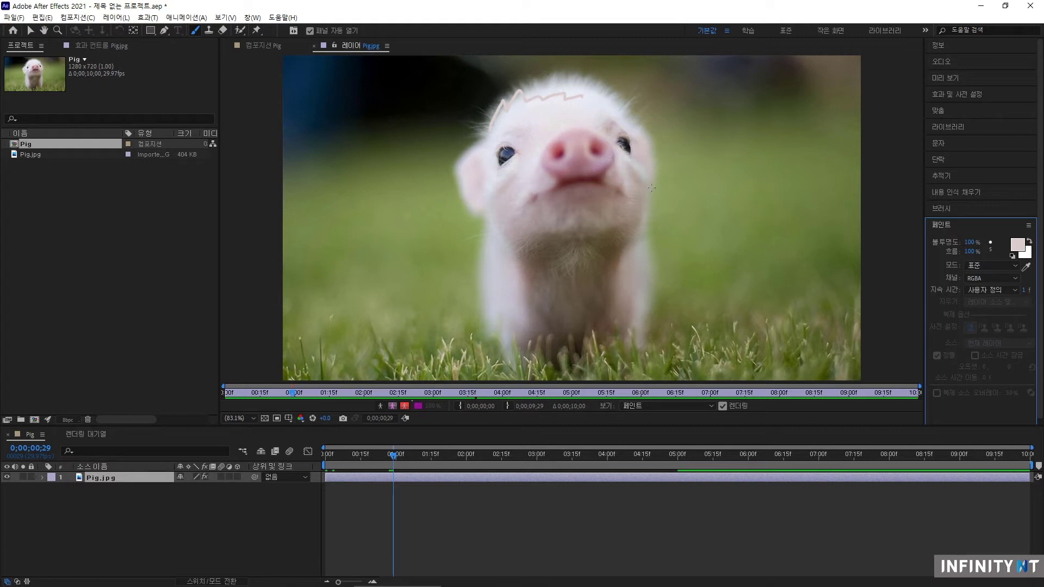
left_click(1022, 290)
type("5")
key("Return")
mouse_move(607, 141)
left_mouse_down()
mouse_move(567, 178)
mouse_move(544, 152)
mouse_move(558, 129)
mouse_move(577, 163)
mouse_move(552, 173)
mouse_move(609, 166)
mouse_move(597, 135)
mouse_move(591, 158)
mouse_move(608, 172)
left_mouse_up()
left_click(394, 458)
mouse_move(395, 459)
left_mouse_down()
mouse_move(406, 462)
mouse_move(397, 460)
left_mouse_up()
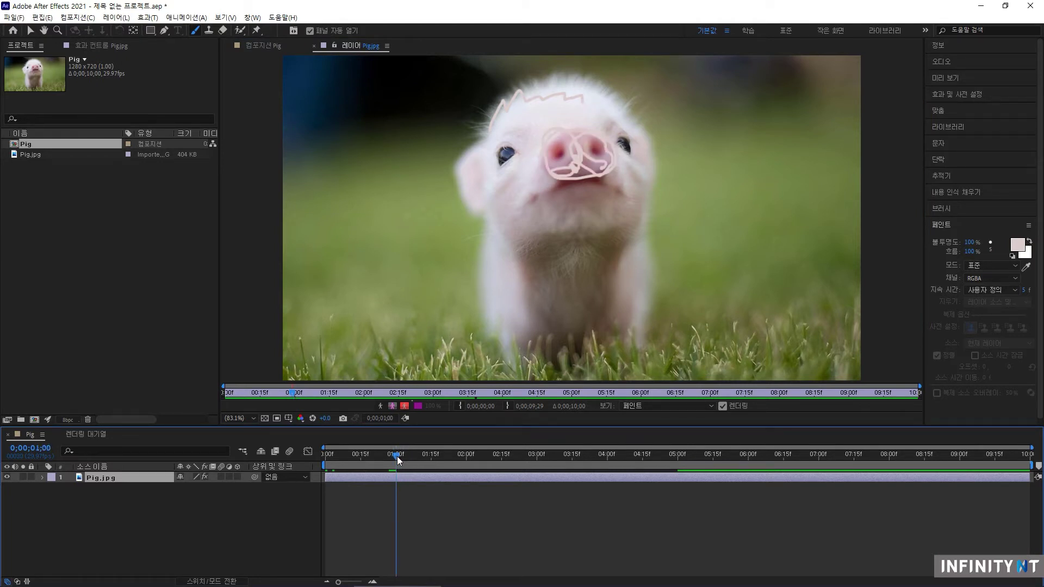
key("Page_Up")
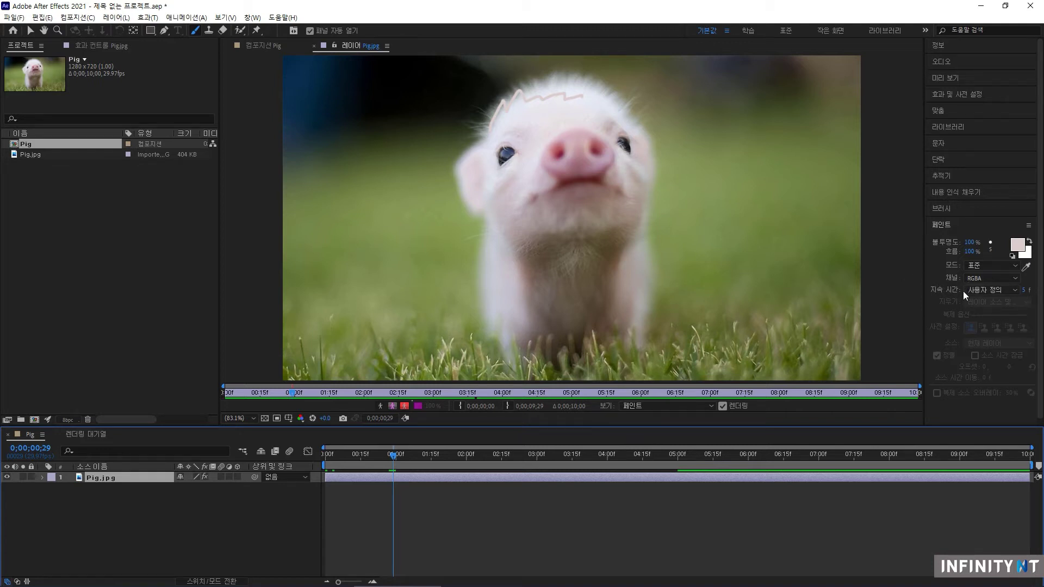
Step: Set the paint duration back to 단일 프레임 (Single Frame)
left_click(990, 292)
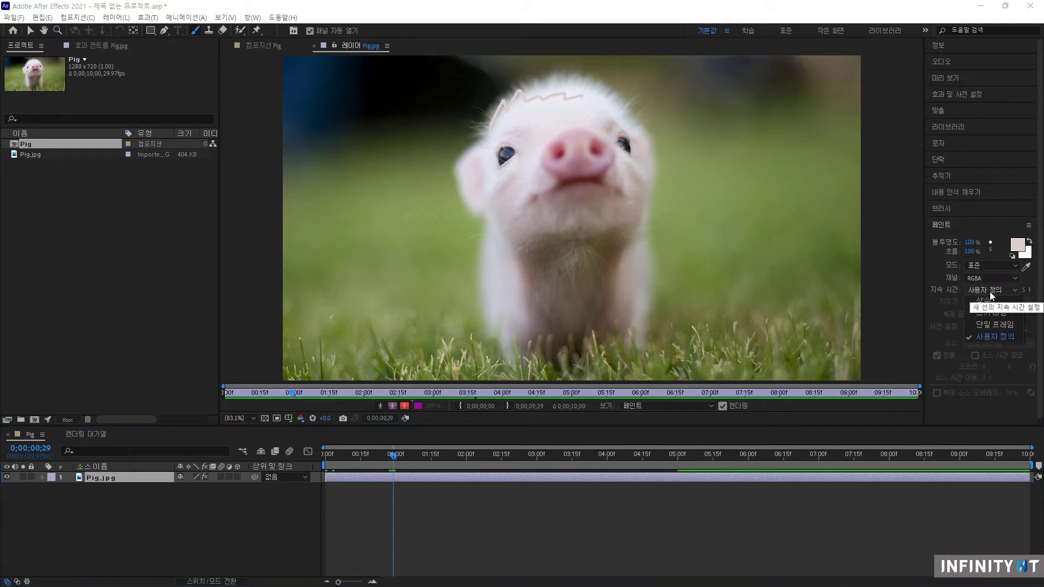
left_click(986, 324)
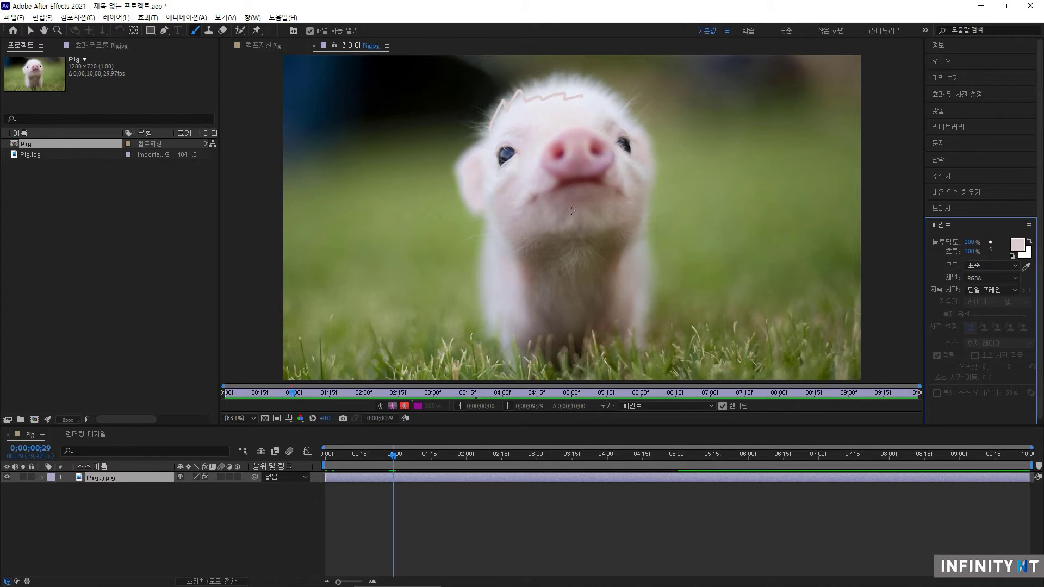
Step: Paint short single-frame strokes in the background beside the pig on five consecutive frames, from 0;00;00;29 to 0;00;01;03
left_click_drag(726, 124, 692, 121)
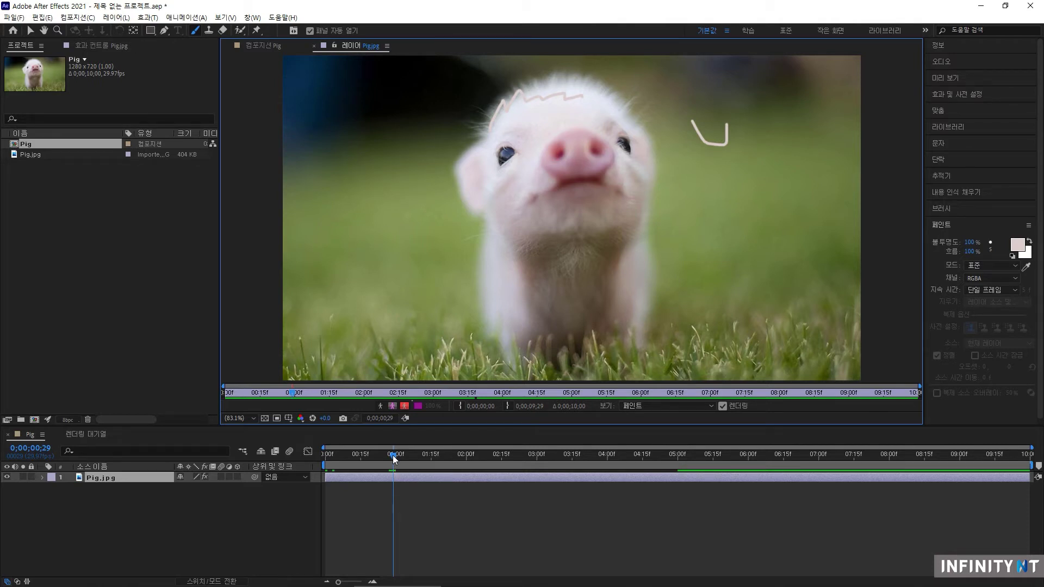
key("Page_Down")
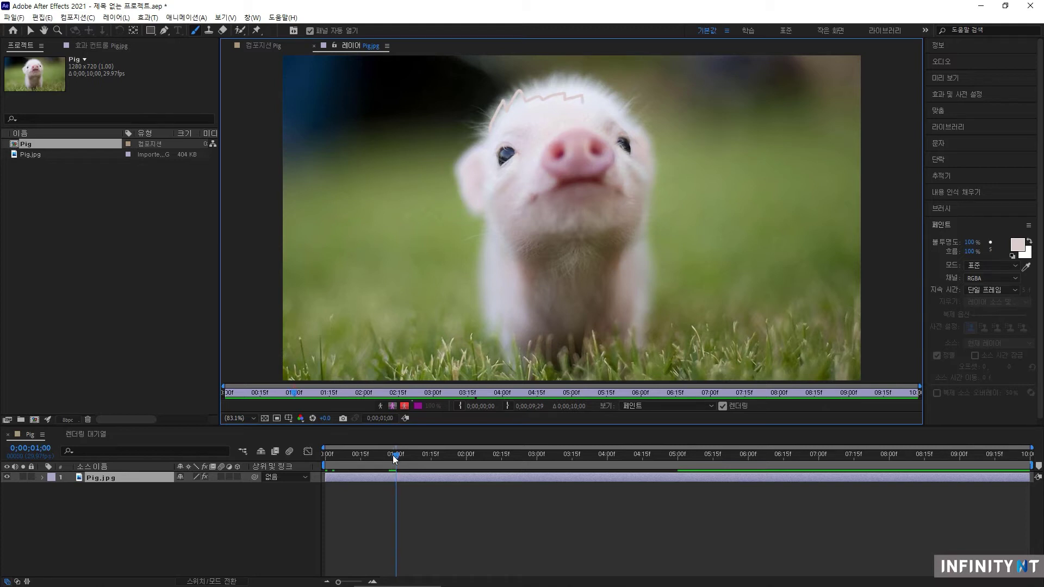
mouse_move(734, 153)
left_mouse_down()
mouse_move(726, 166)
mouse_move(691, 147)
left_mouse_up()
key("Page_Down")
left_click_drag(749, 172, 688, 181)
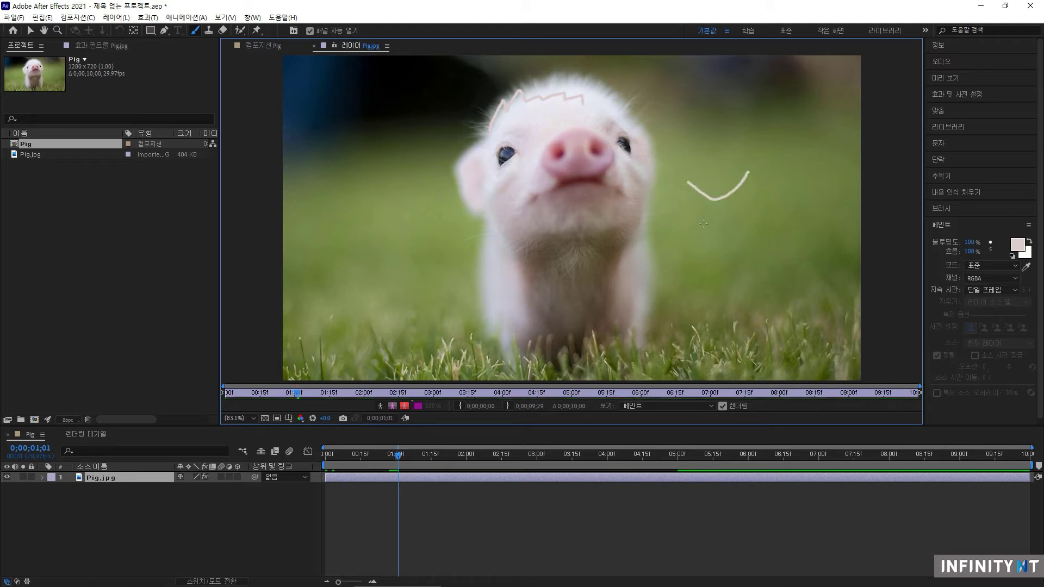
key("Page_Down")
left_click_drag(372, 156, 425, 172)
key("Page_Down")
mouse_move(373, 201)
left_mouse_down()
mouse_move(377, 220)
mouse_move(407, 214)
left_mouse_up()
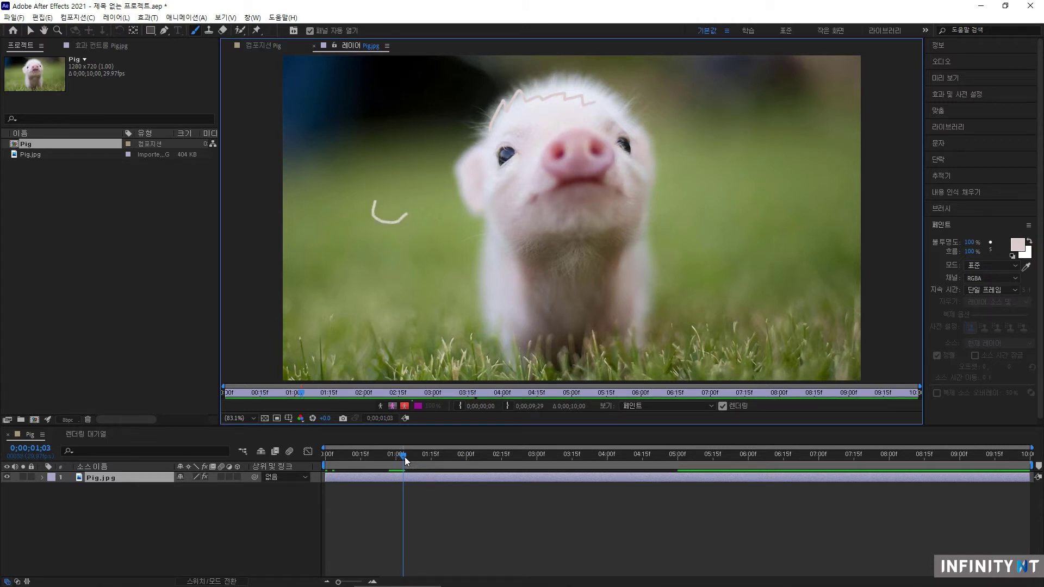
Step: Set the paint duration to 쓰기 대상 (Write On) and paint a curve around the snout's lower edge at 0;00;00;23
mouse_move(404, 457)
left_mouse_down()
mouse_move(376, 457)
mouse_move(426, 456)
mouse_move(378, 456)
left_mouse_up()
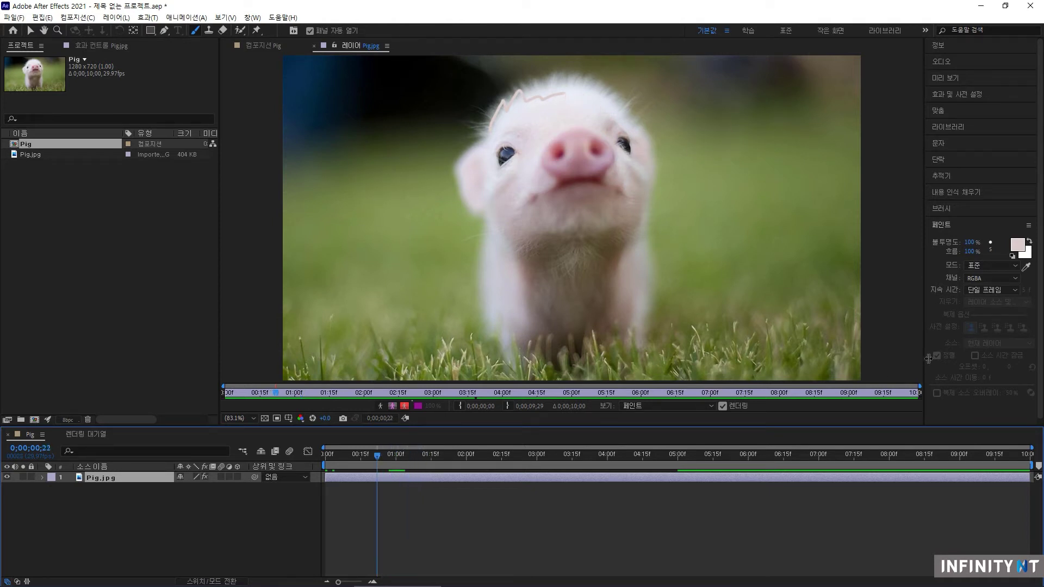
left_click(1003, 292)
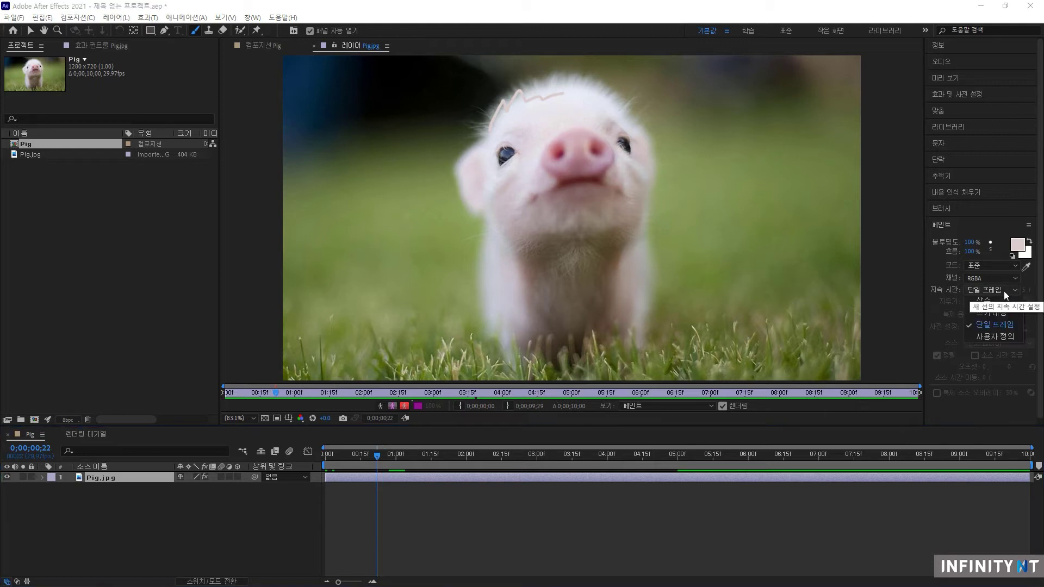
left_click(997, 314)
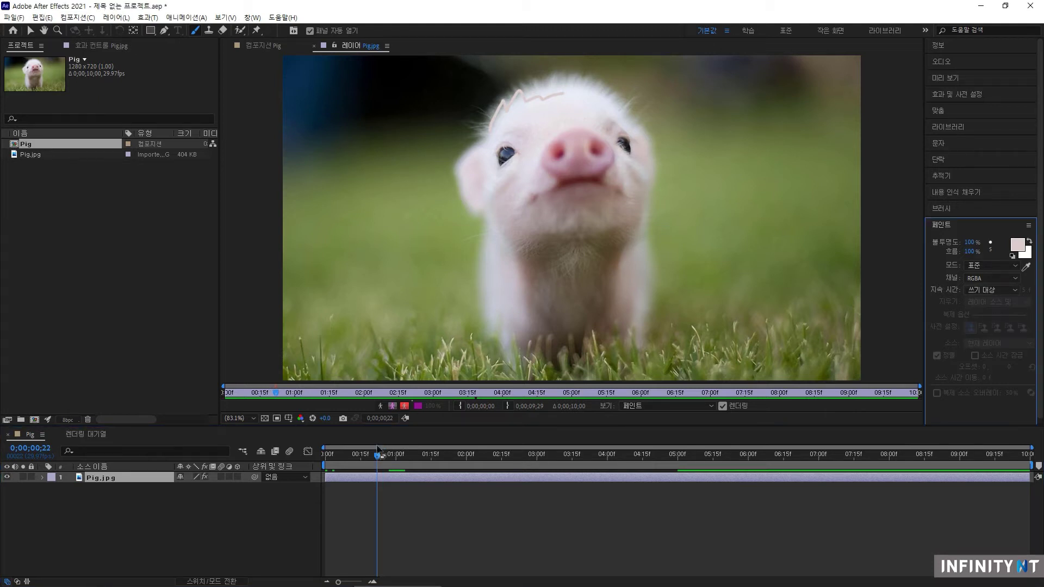
mouse_move(376, 455)
left_mouse_down()
mouse_move(338, 456)
mouse_move(379, 458)
left_mouse_up()
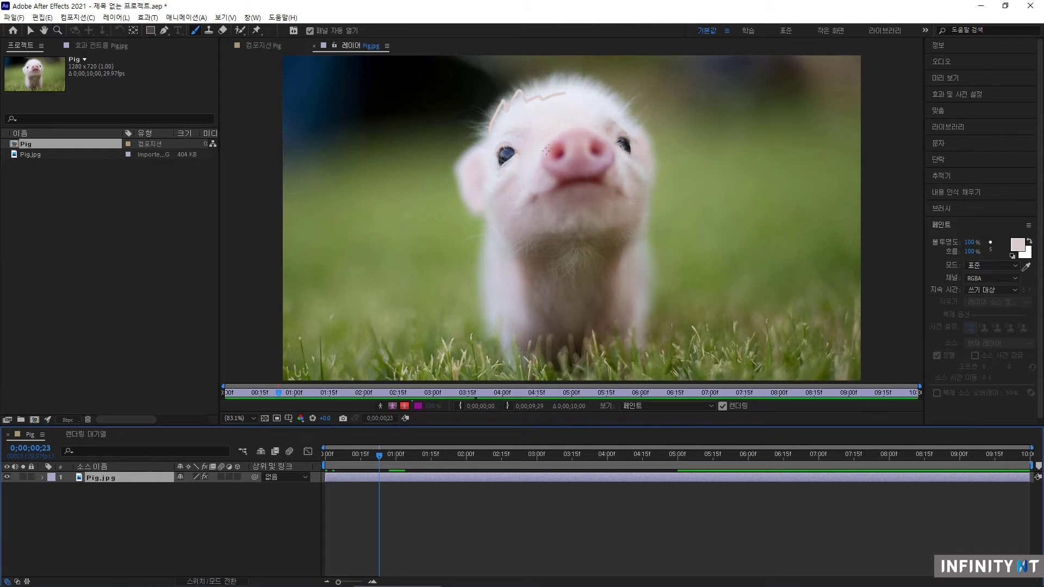
mouse_move(605, 141)
left_mouse_down()
mouse_move(598, 172)
mouse_move(546, 169)
mouse_move(541, 158)
left_mouse_up()
Step: Sample a mauve pink from the snout as the foreground colour and paint a zigzag over the snout at 0;00;01;28
left_click_drag(384, 457, 462, 467)
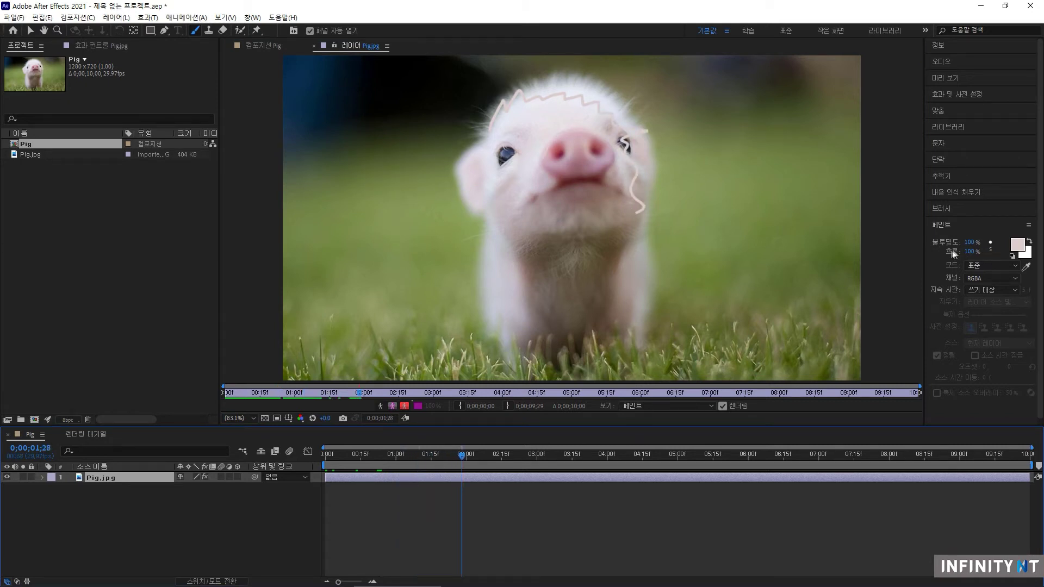
left_click(1018, 245)
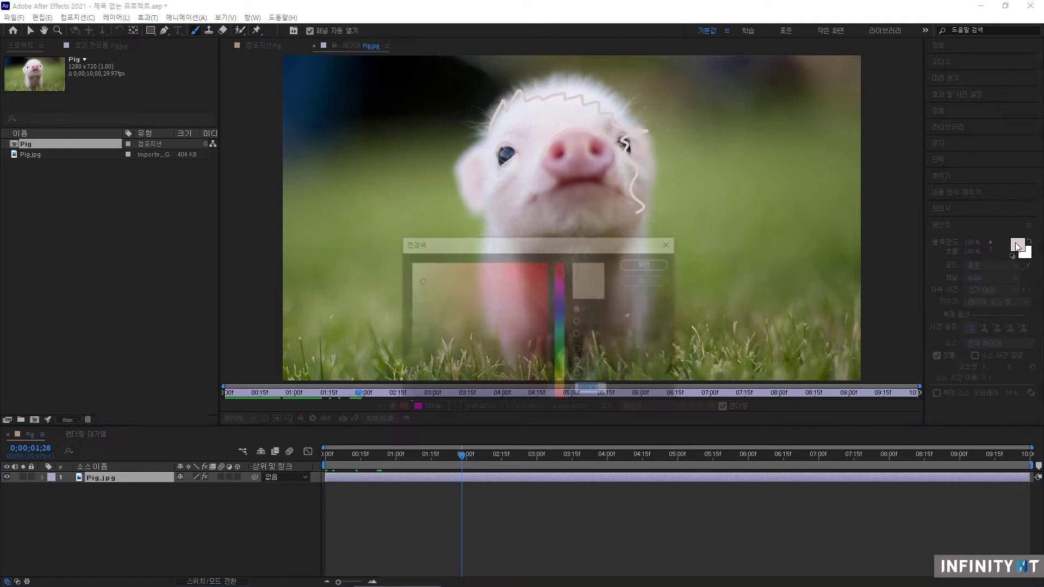
left_click(631, 314)
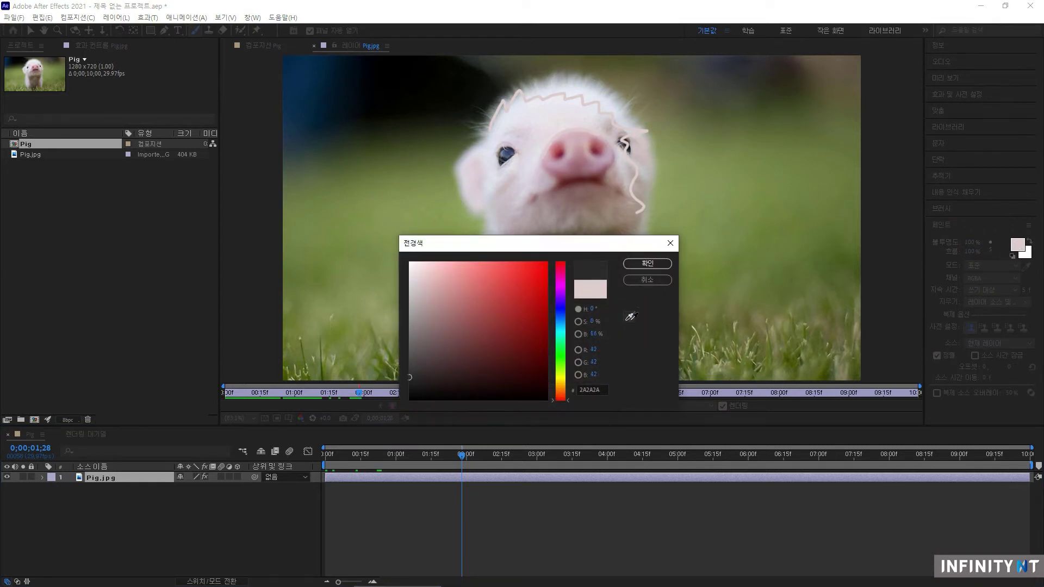
left_click(569, 162)
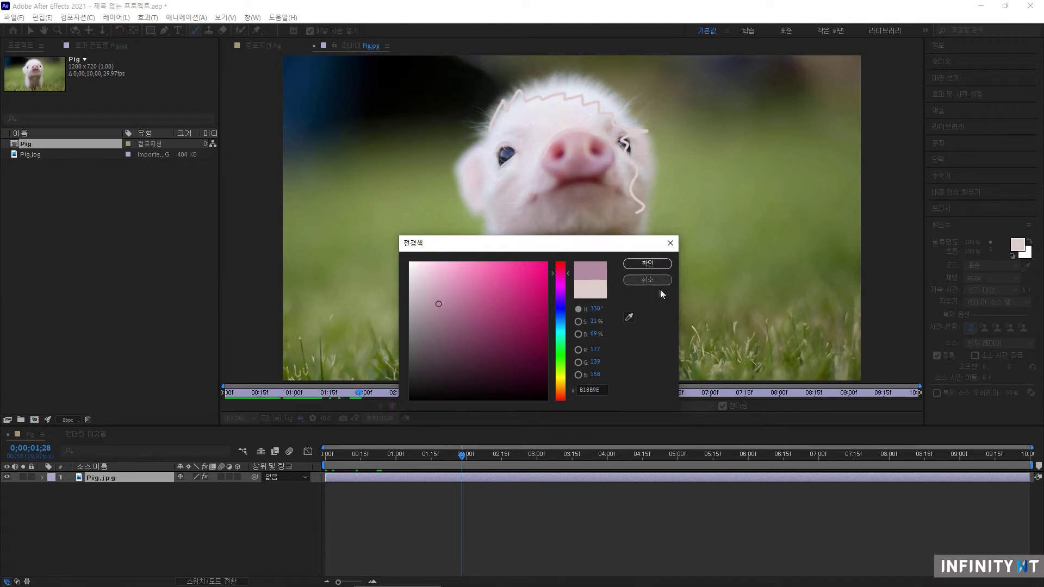
left_click(658, 264)
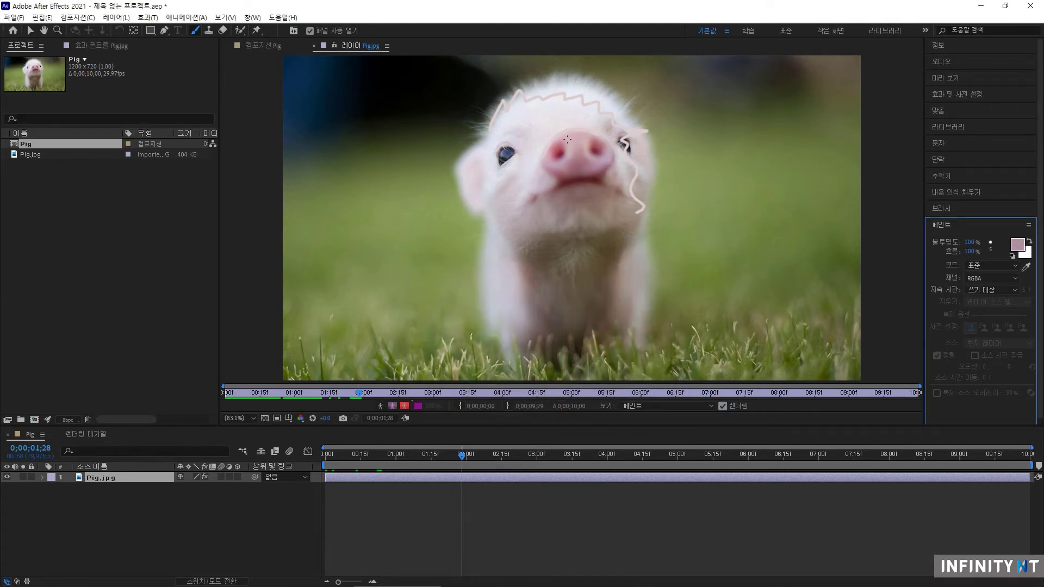
mouse_move(564, 137)
left_mouse_down()
mouse_move(579, 148)
mouse_move(568, 171)
mouse_move(578, 155)
mouse_move(595, 175)
mouse_move(605, 165)
mouse_move(604, 137)
mouse_move(577, 141)
mouse_move(576, 179)
mouse_move(582, 166)
mouse_move(596, 170)
left_mouse_up()
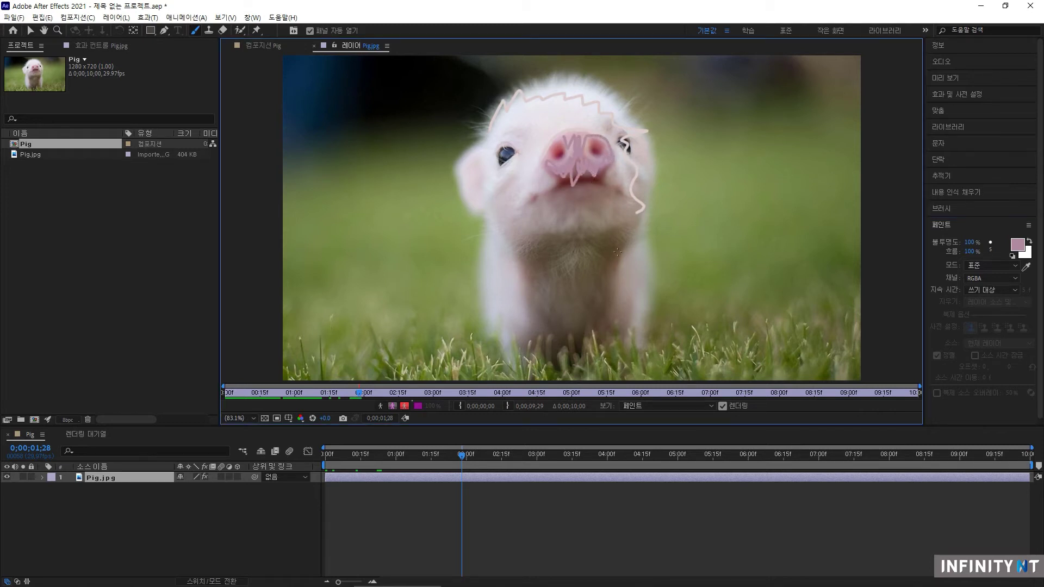
key("ctrl+z")
Step: Sample the nostril's dark red as the foreground colour and paint over both nostrils at 0;00;03;14
left_click_drag(461, 455, 570, 461)
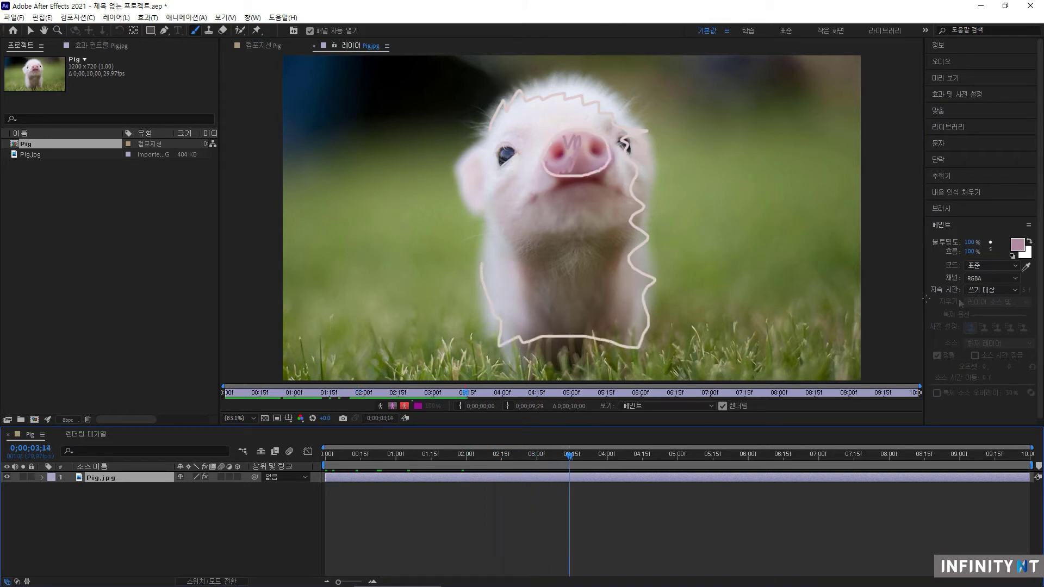
left_click(1015, 248)
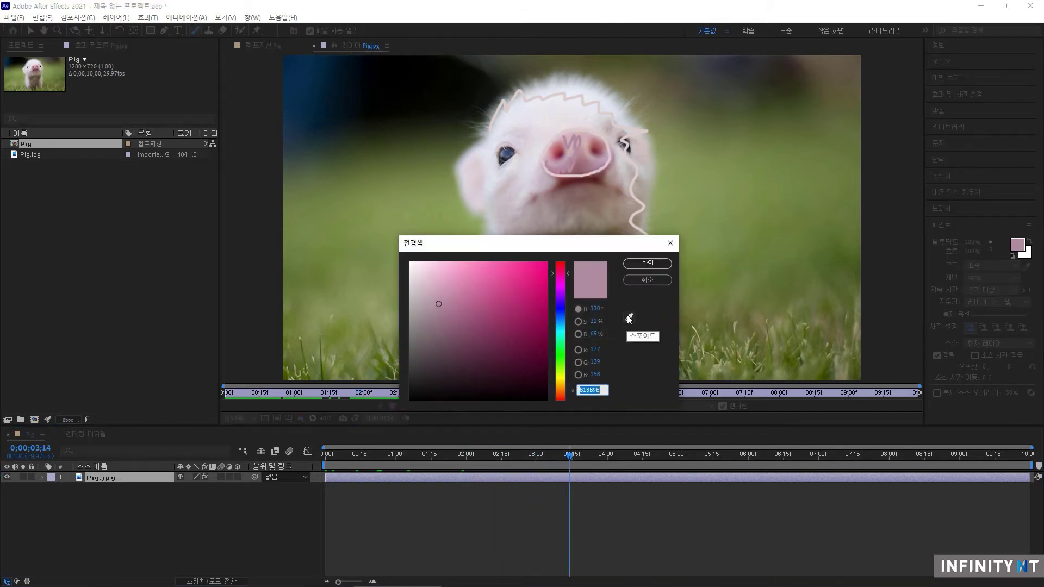
left_click(629, 317)
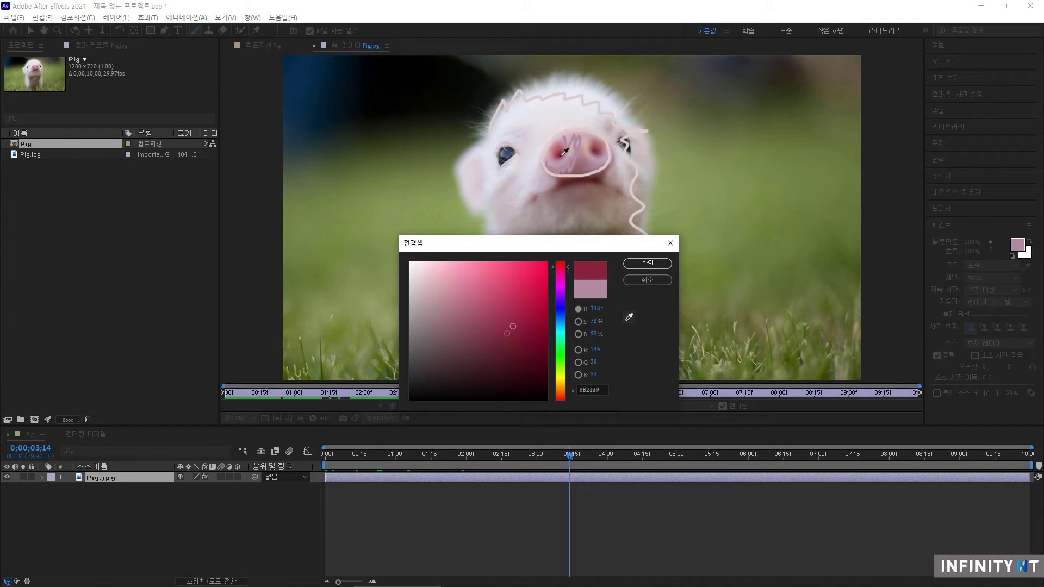
left_click(565, 151)
left_click(654, 263)
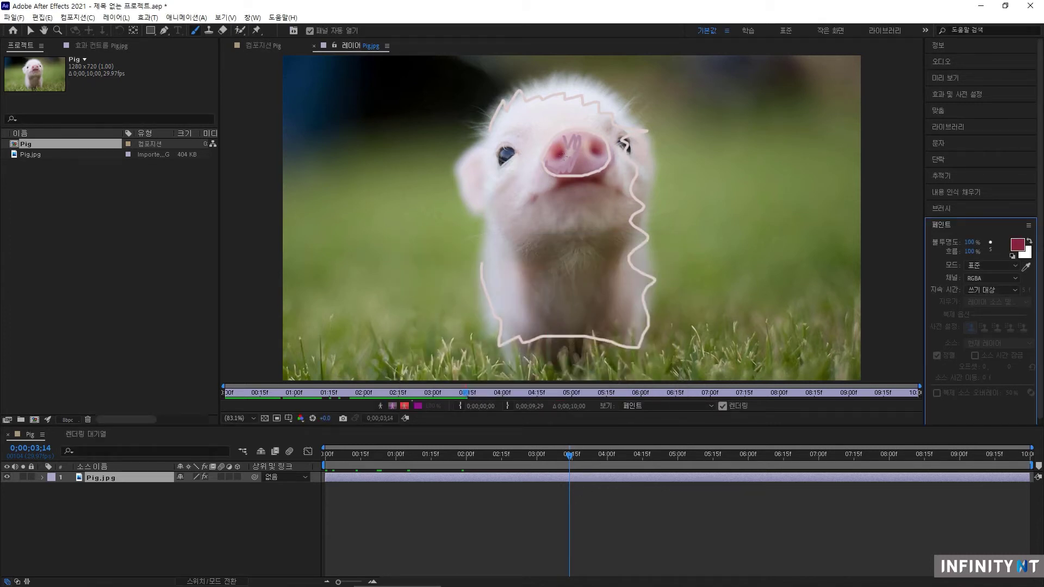
left_click(560, 151)
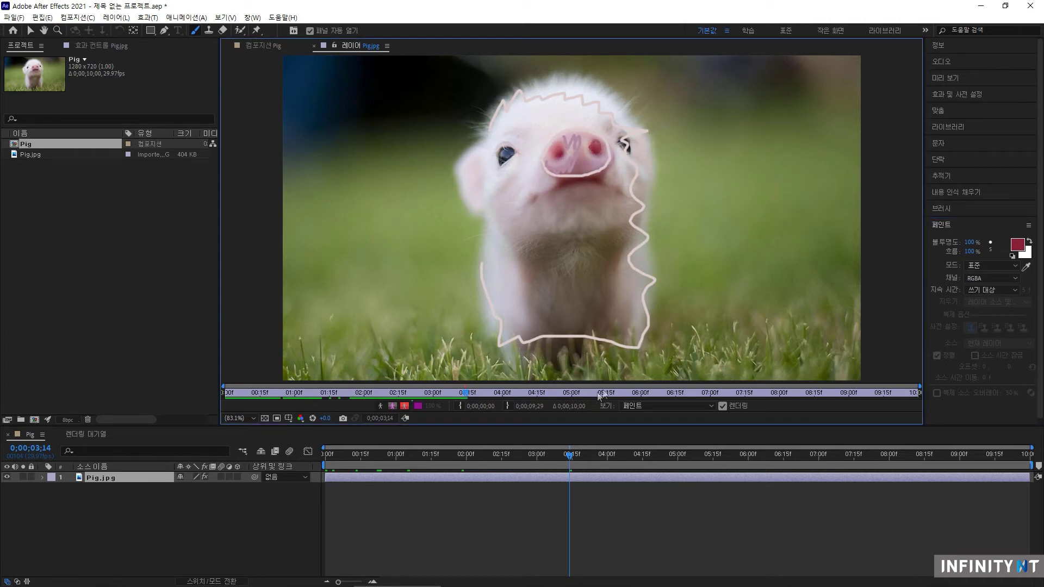
Step: Sample the left eye's dark colour as the foreground colour and paint over that eye at 0;00;04;16
mouse_move(570, 455)
left_mouse_down()
mouse_move(445, 474)
mouse_move(605, 482)
mouse_move(582, 473)
mouse_move(710, 465)
mouse_move(645, 471)
left_mouse_up()
left_click(1018, 245)
left_click(629, 317)
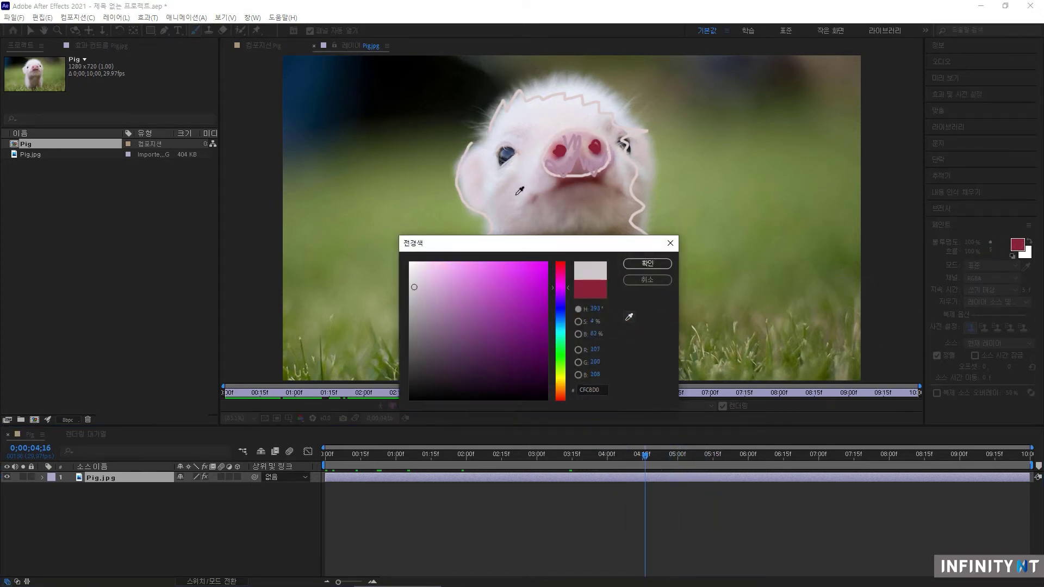
left_click(505, 156)
left_click(649, 263)
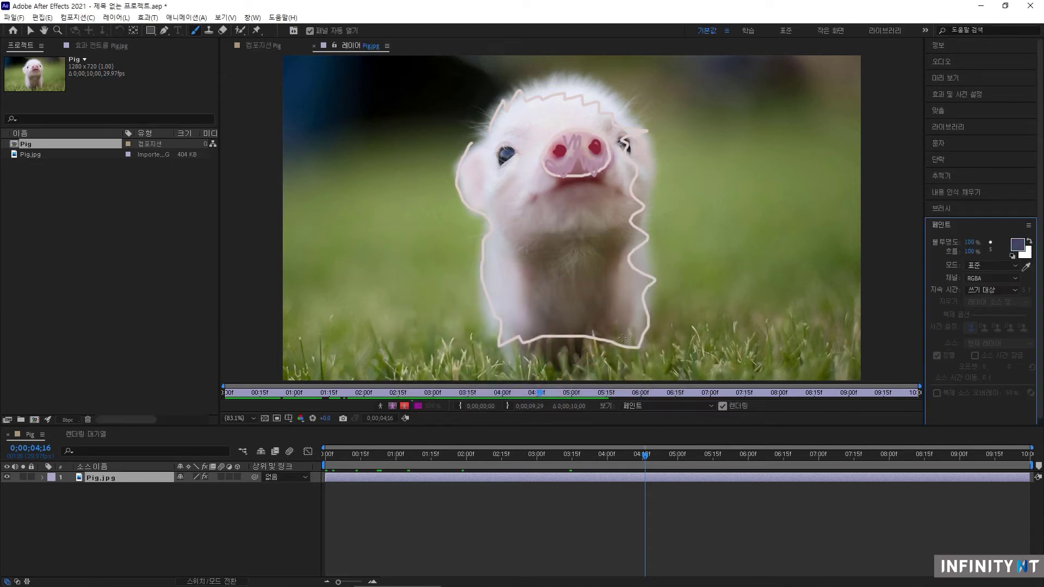
left_click(502, 148)
left_click(506, 154)
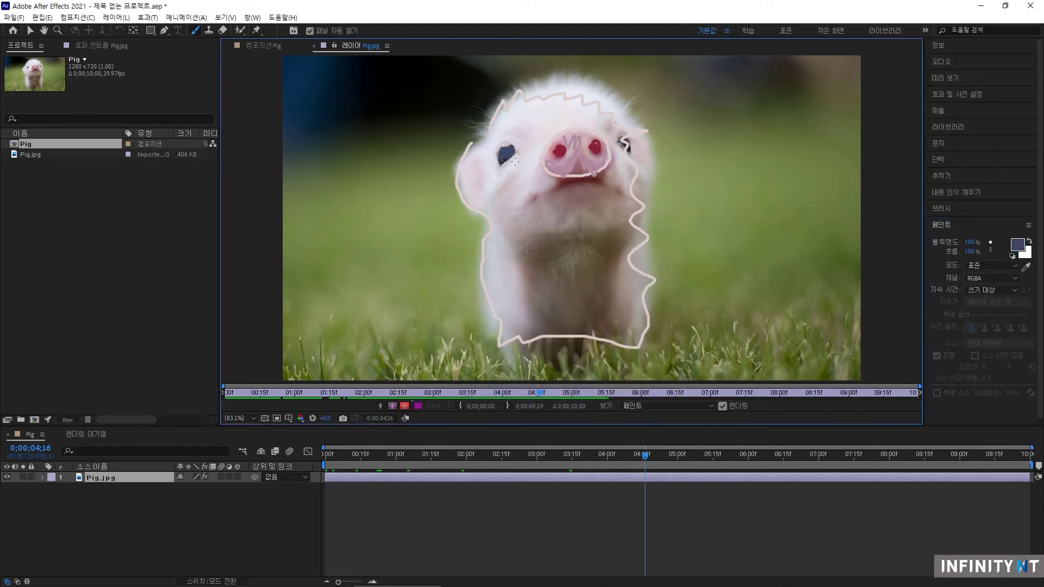
Step: Paint over the pig's right eye with the dark eye colour at 0;00;04;26
left_click_drag(647, 456, 668, 456)
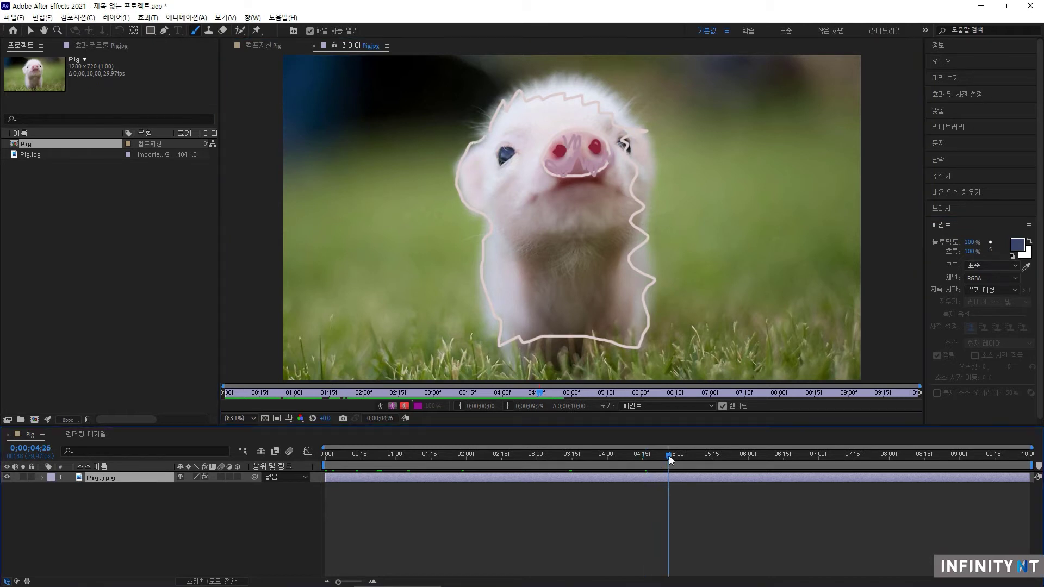
left_click_drag(618, 140, 631, 146)
key("ctrl+z")
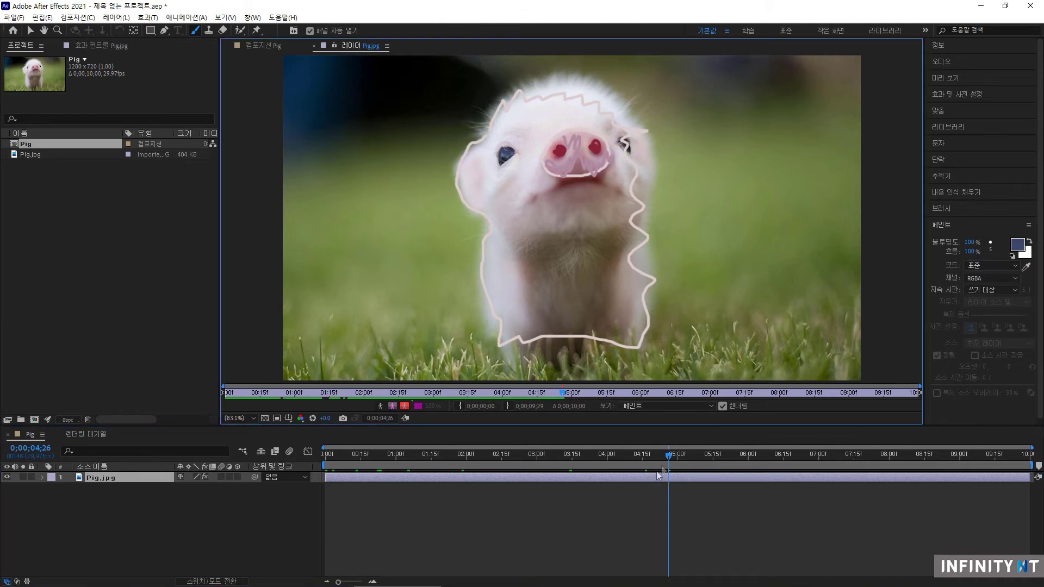
Step: Paint a dark line along the pig's mouth at 0;00;05;11 and preview it being drawn up to 0;00;05;21
left_click_drag(669, 455, 704, 456)
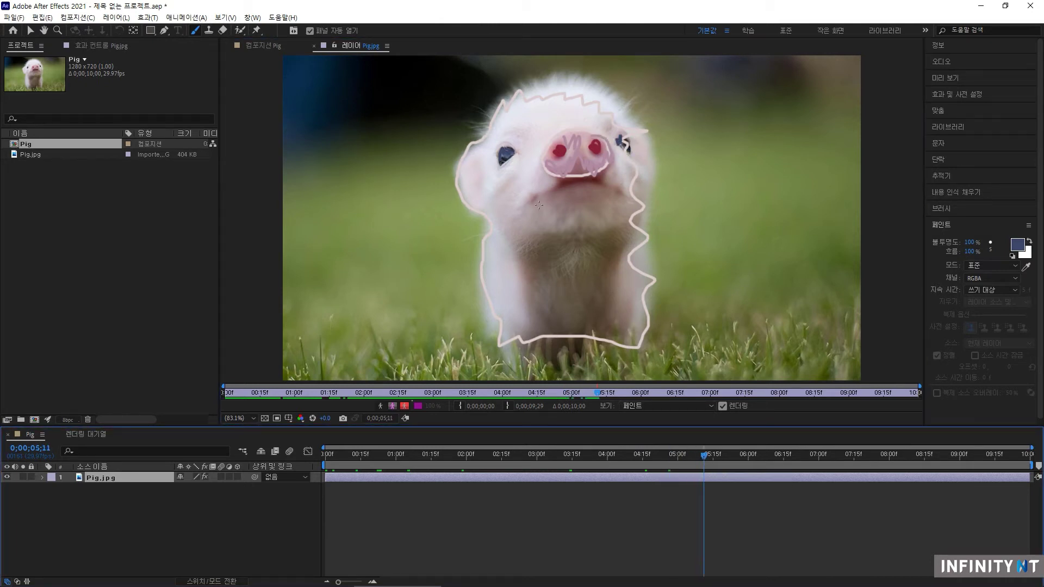
mouse_move(530, 202)
left_mouse_down()
mouse_move(570, 183)
mouse_move(626, 195)
left_mouse_up()
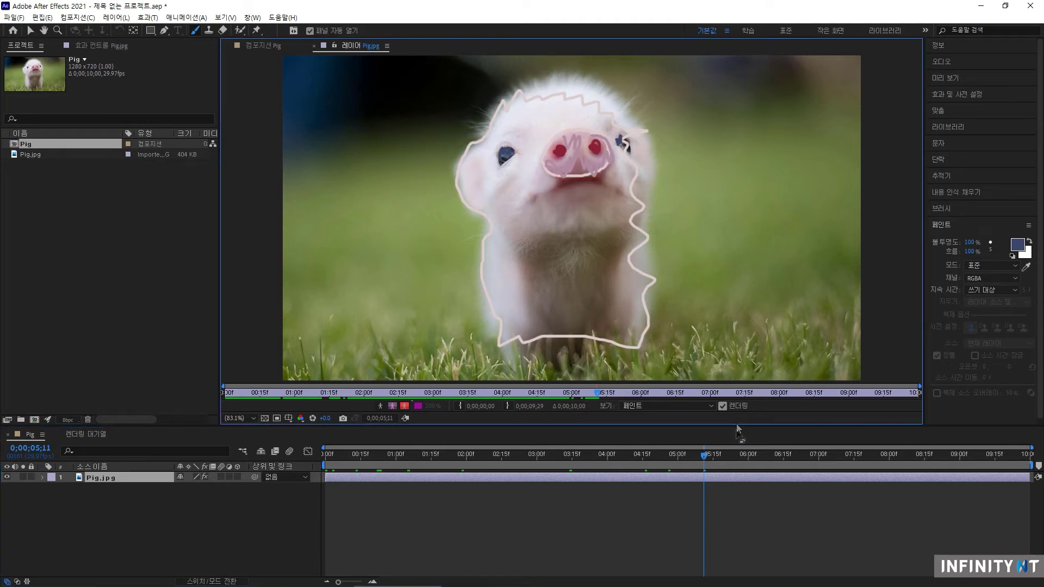
mouse_move(704, 455)
left_mouse_down()
mouse_move(346, 455)
mouse_move(666, 485)
mouse_move(723, 477)
left_mouse_up()
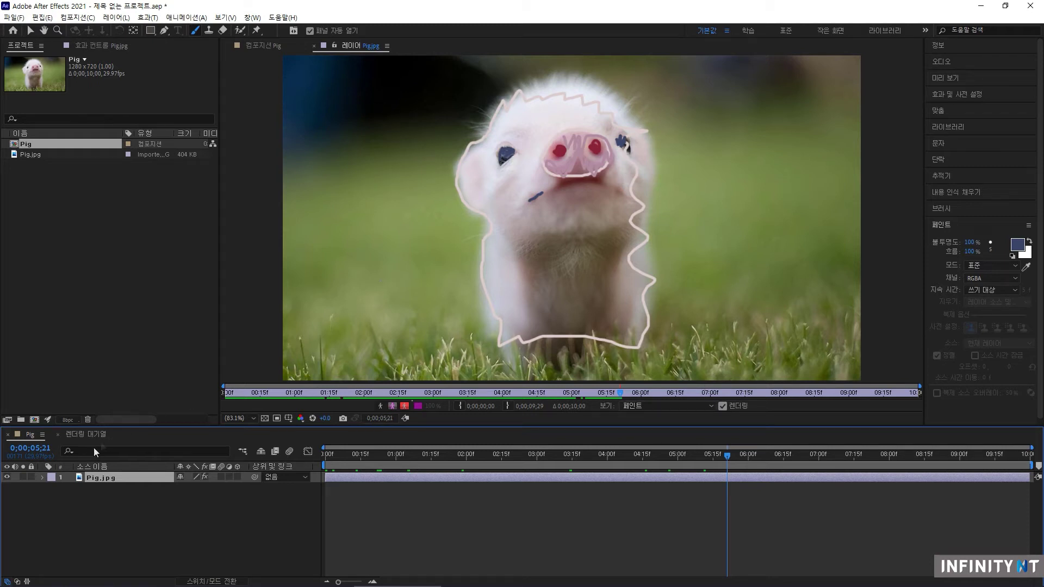
Step: Enlarge the timeline area and expand the Pig.jpg layer's 효과 (Effects) and 페인트 (Paint) groups to list its brush strokes
left_click(43, 478)
left_click_drag(165, 424, 165, 349)
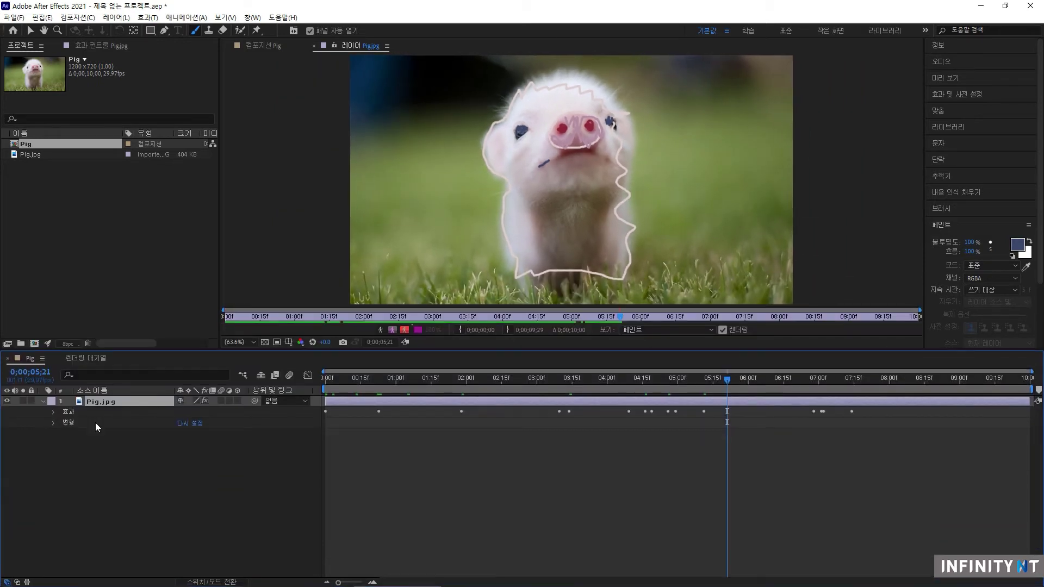
left_click(54, 412)
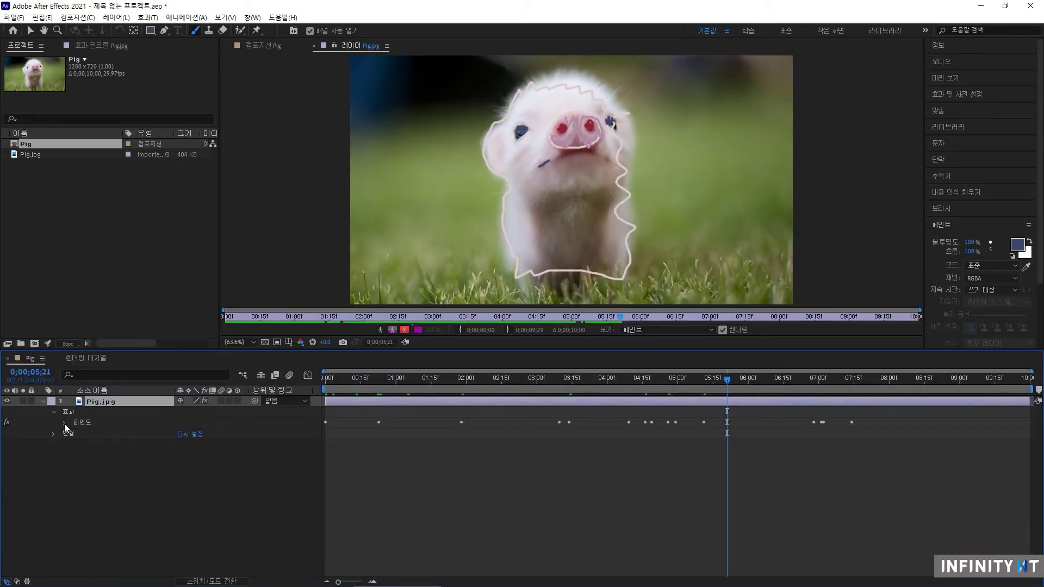
left_click(64, 423)
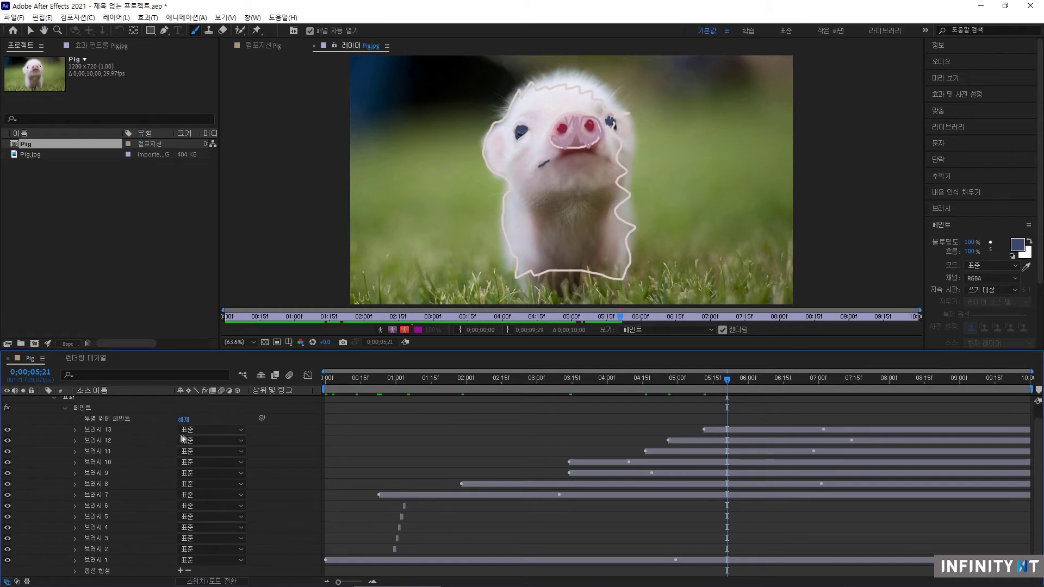
Step: Examine the blending modes offered for 브러시 13, look through the stroke list, and select the 투명 위에 페인트 (Paint on Transparent) property
left_click(218, 431)
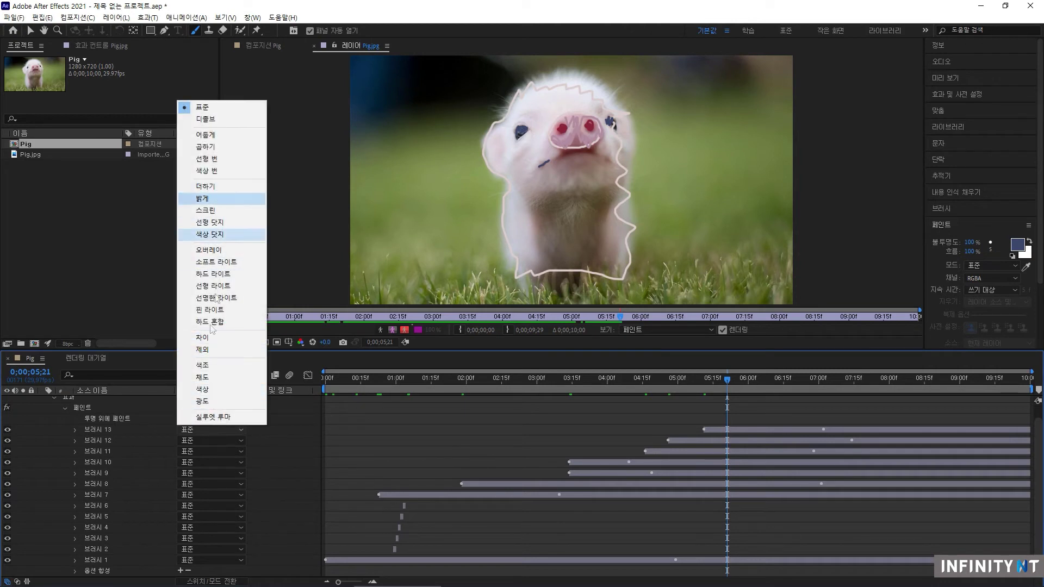
left_click(149, 429)
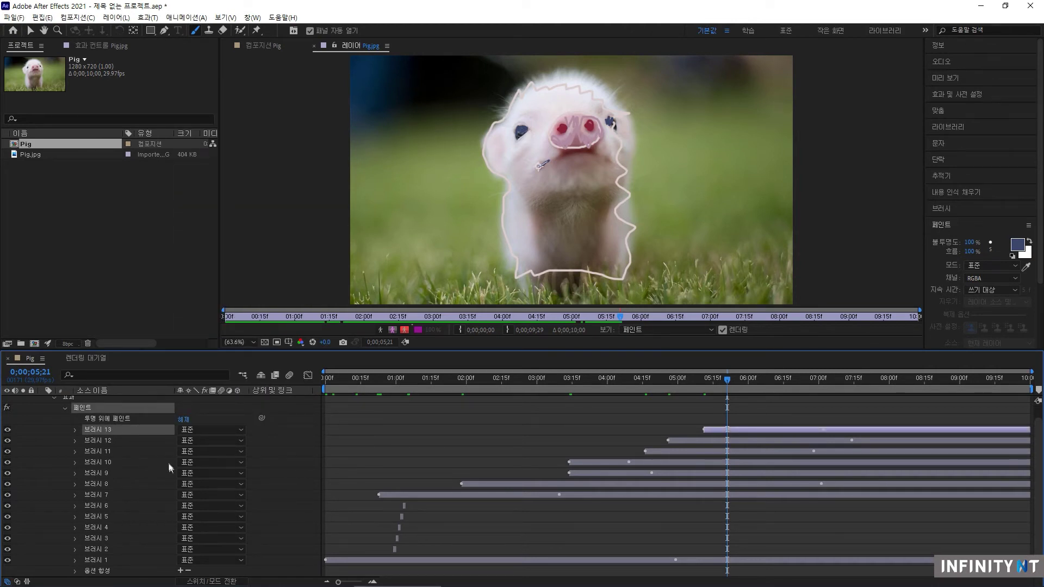
scroll(167, 461, "down", 1)
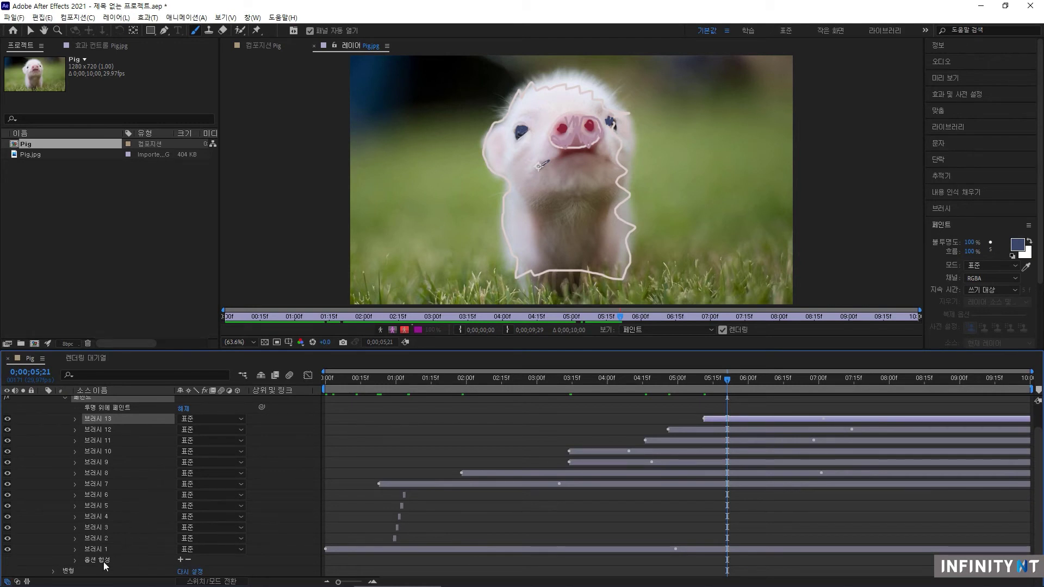
scroll(149, 478, "up", 3)
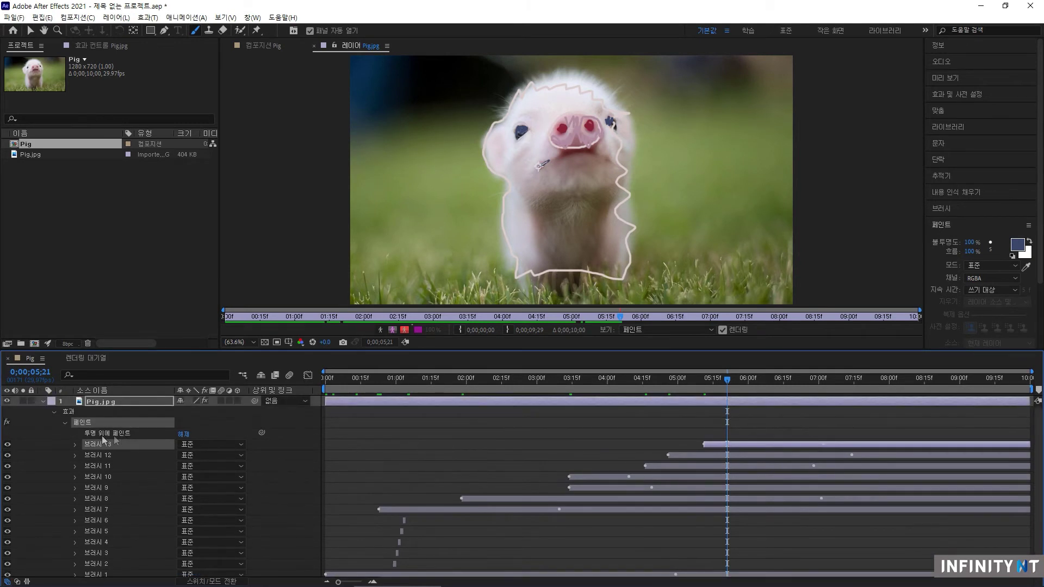
left_click(128, 434)
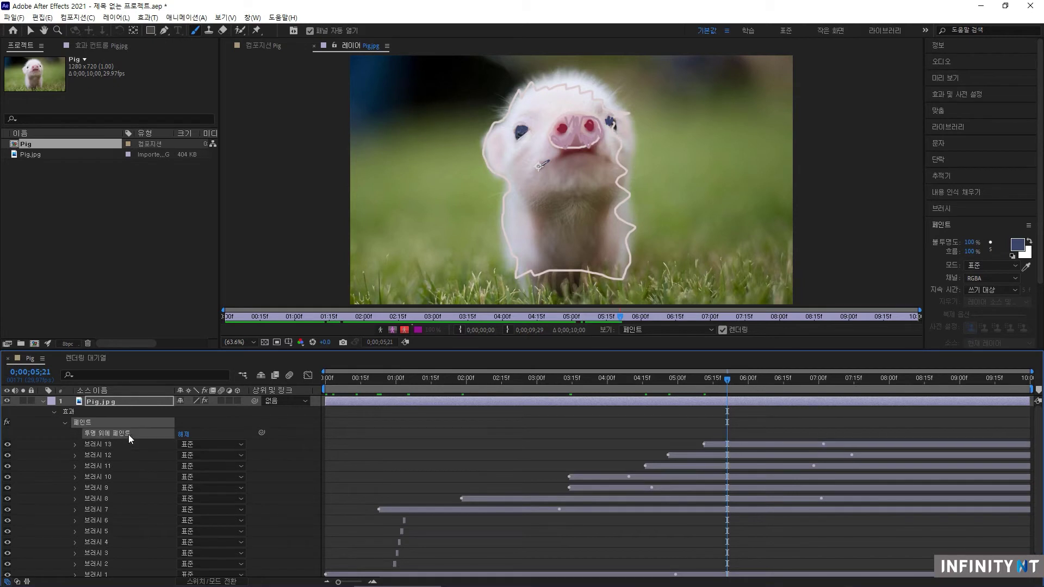
Step: Turn on 투명 위에 페인트 (Paint on Transparent) for the Pig.jpg layer and preview the strokes up to 0;00;06;24
left_click(183, 435)
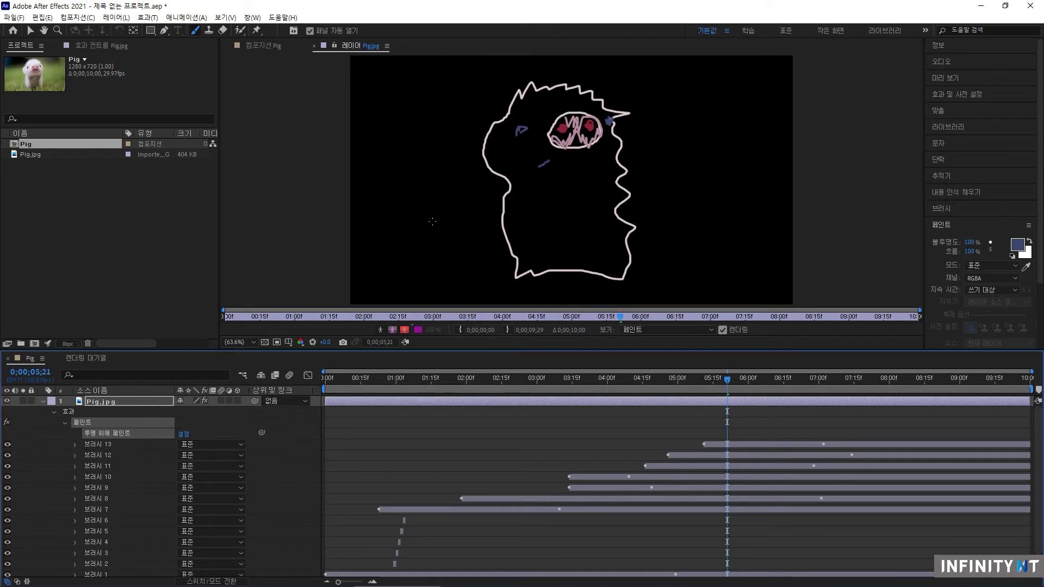
mouse_move(726, 377)
left_mouse_down()
mouse_move(327, 395)
mouse_move(830, 387)
mouse_move(743, 391)
mouse_move(817, 394)
mouse_move(804, 400)
mouse_move(822, 405)
mouse_move(794, 409)
left_mouse_up()
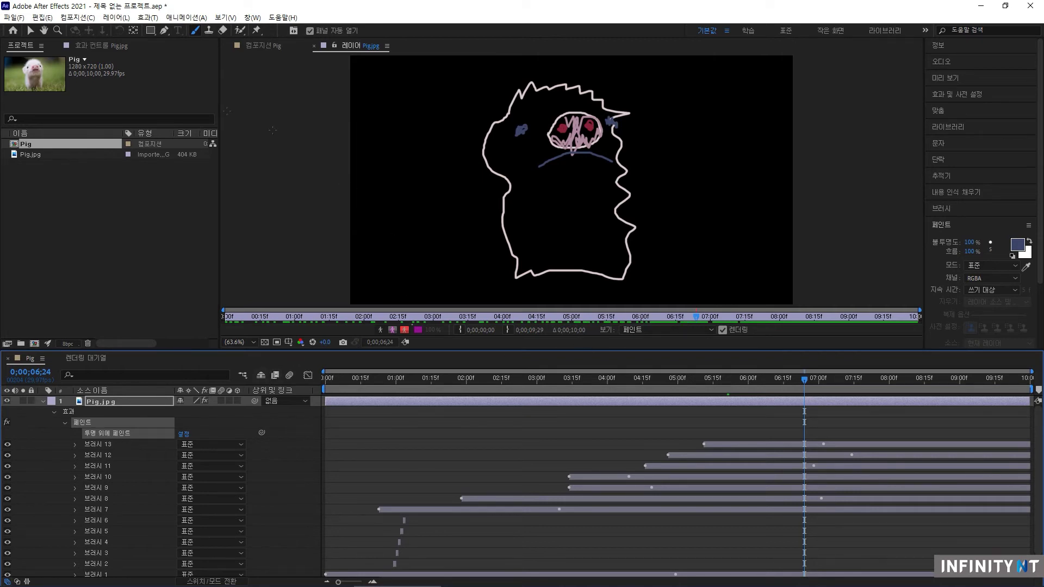
Step: Erase part of the pig's outline on the right side of its body at 0;00;03;02 with a 19 px hard round Eraser
left_click(223, 31)
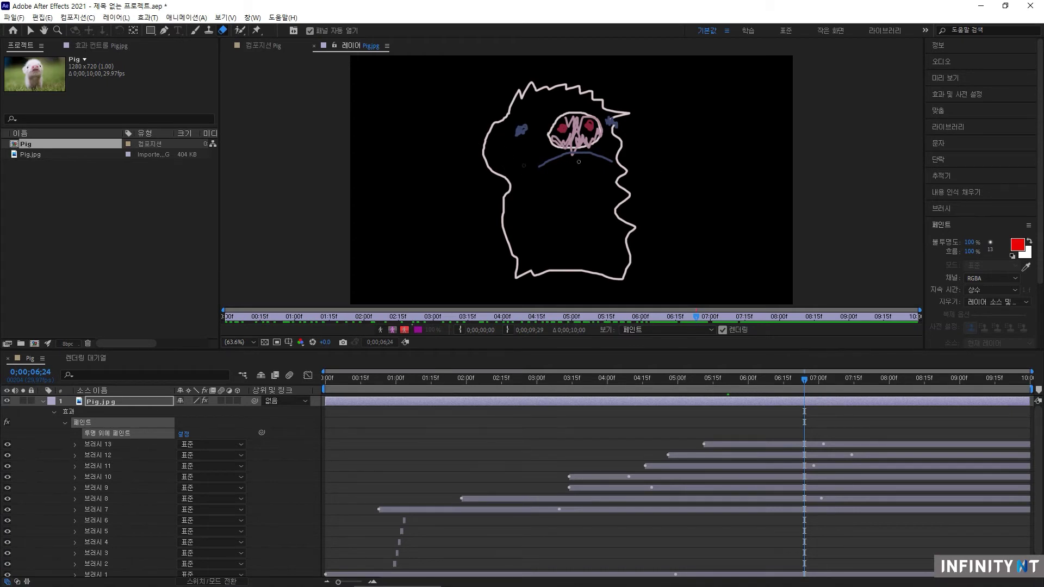
left_click(941, 208)
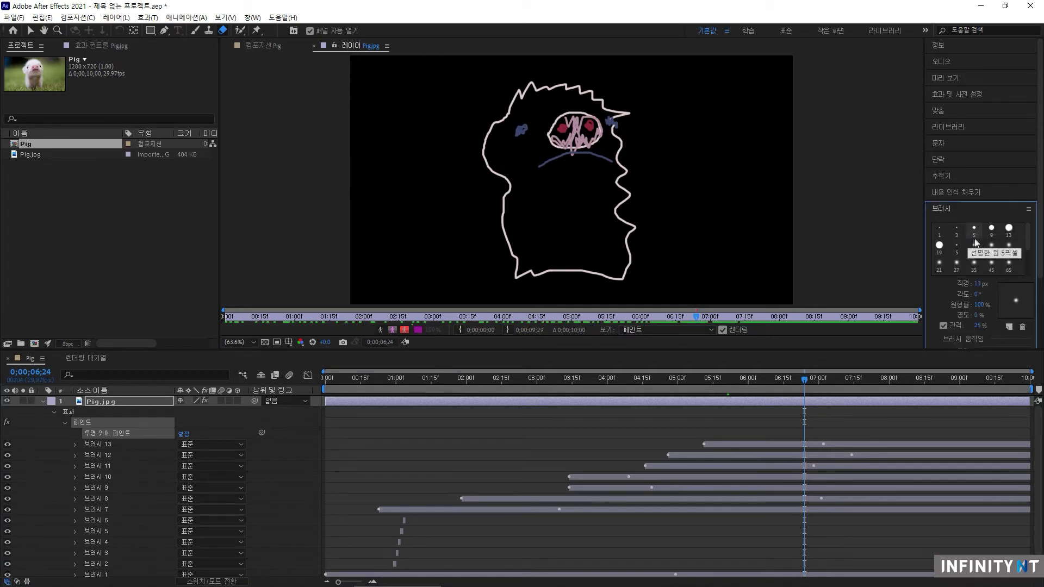
left_click(939, 246)
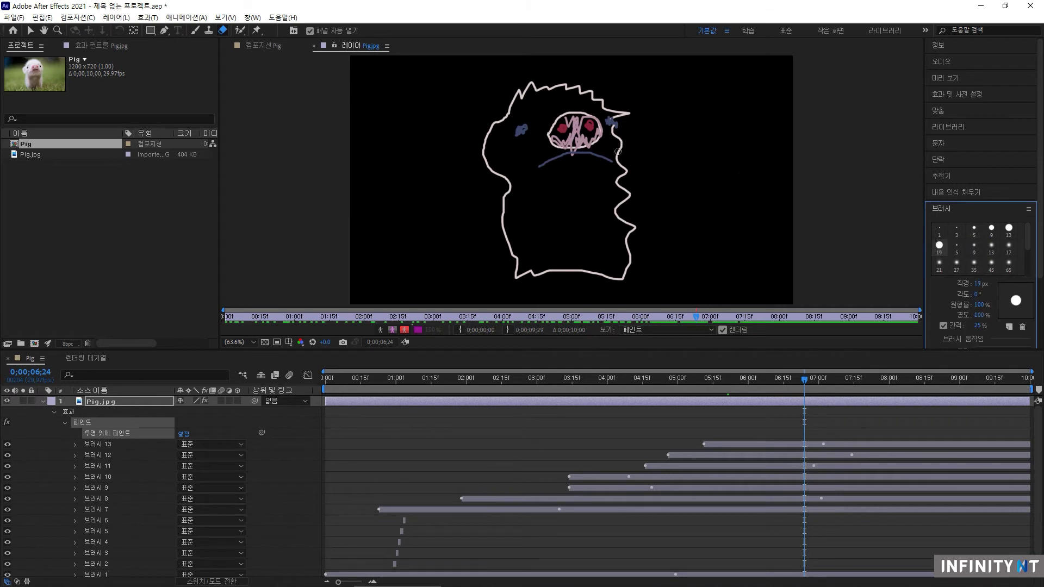
left_click_drag(446, 379, 541, 379)
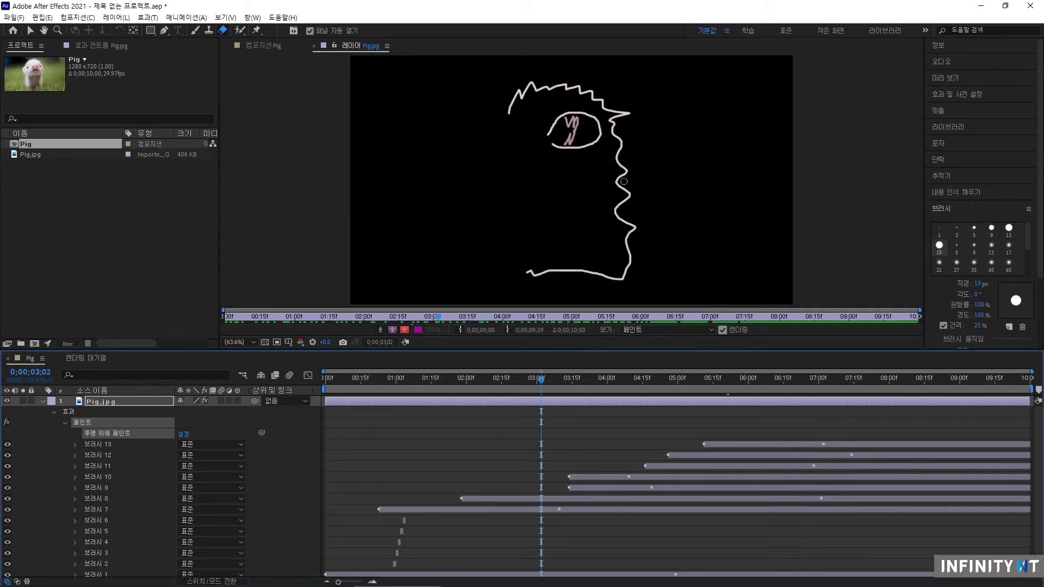
mouse_move(623, 184)
left_mouse_down()
mouse_move(619, 214)
mouse_move(612, 205)
mouse_move(624, 206)
mouse_move(624, 225)
mouse_move(704, 218)
left_mouse_up()
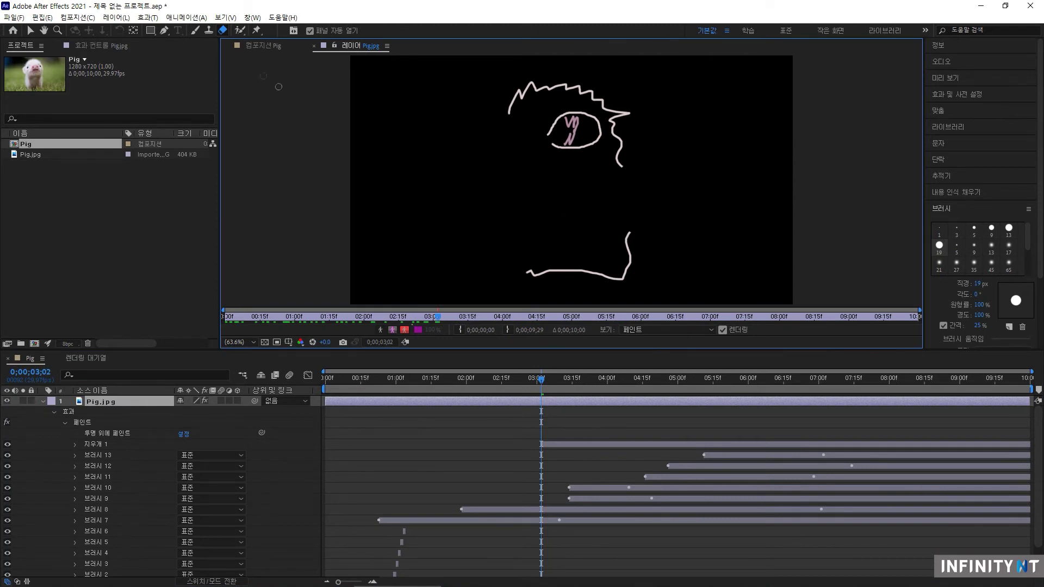
Step: Add a second Pig.jpg layer above the painted one and open it in an enlarged layer view for Clone Stamp painting
left_click(209, 31)
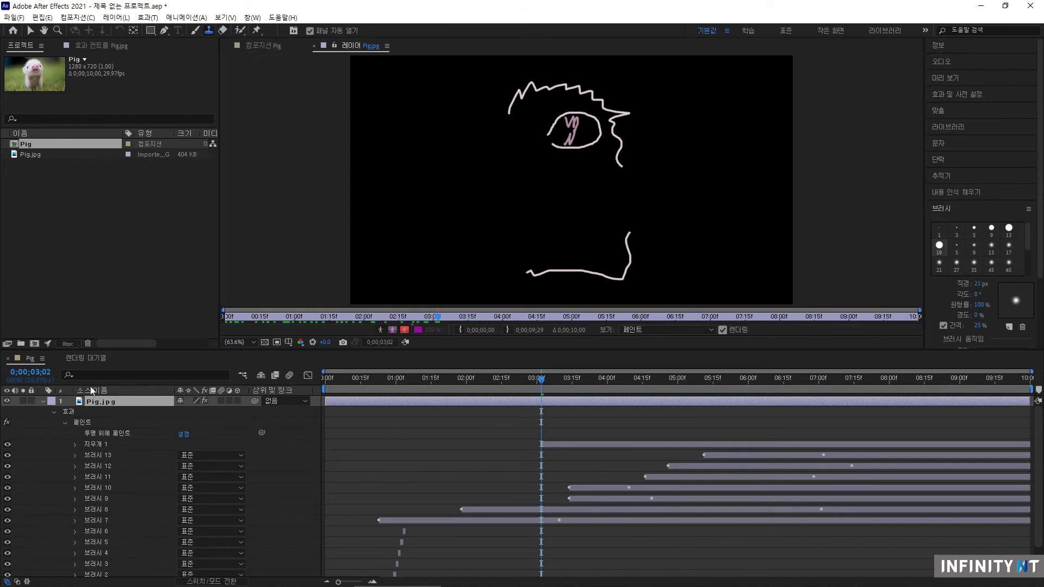
left_click(43, 401)
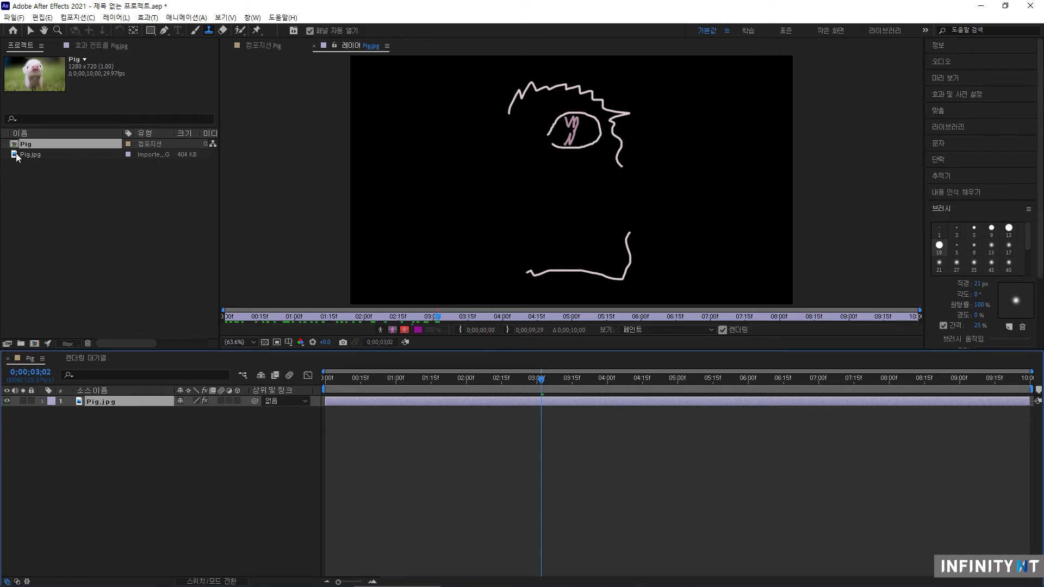
left_click_drag(16, 157, 116, 401)
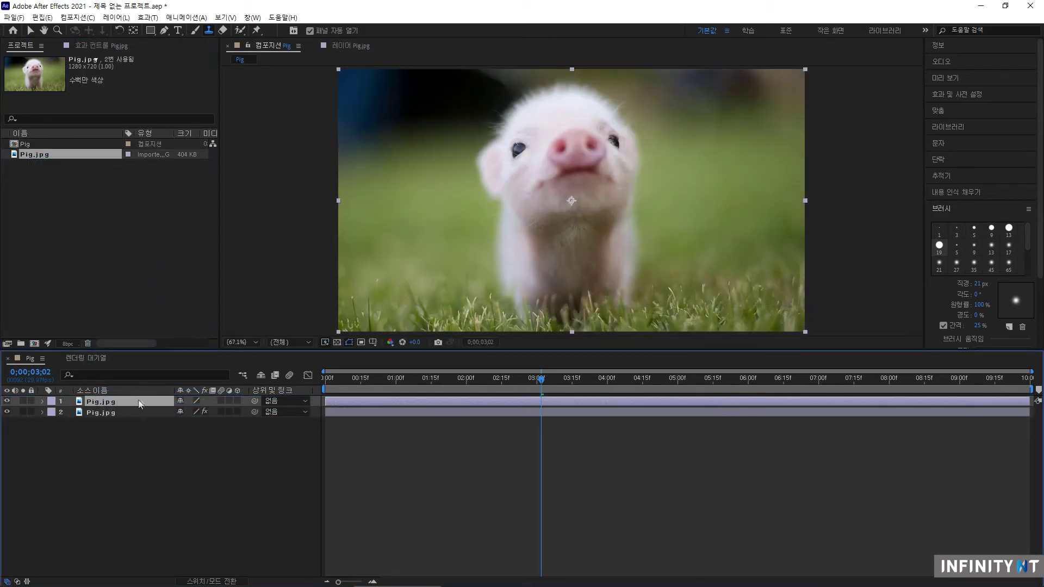
double_click(102, 401)
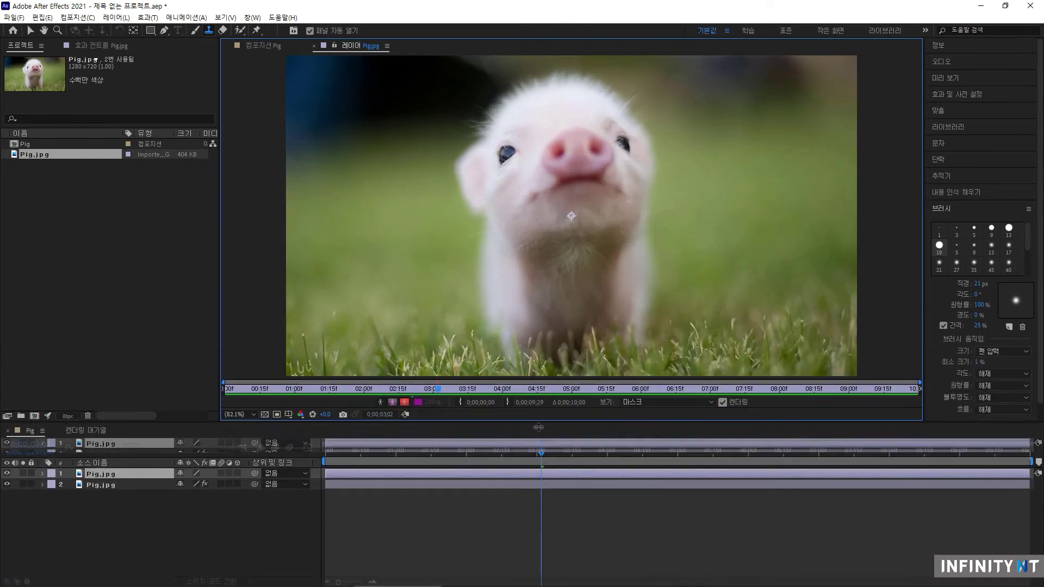
left_click_drag(532, 351, 532, 428)
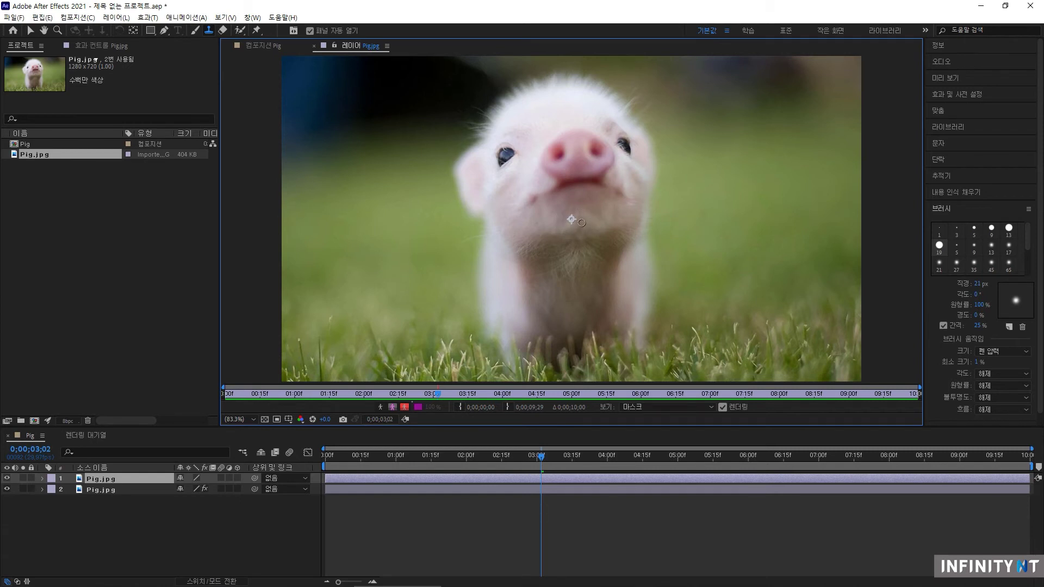
mouse_move(585, 222)
left_mouse_down()
mouse_move(568, 220)
mouse_move(586, 218)
mouse_move(590, 231)
mouse_move(563, 228)
mouse_move(564, 215)
mouse_move(587, 212)
mouse_move(598, 233)
mouse_move(571, 235)
mouse_move(589, 208)
mouse_move(594, 224)
mouse_move(554, 228)
mouse_move(590, 209)
mouse_move(604, 210)
mouse_move(599, 223)
mouse_move(596, 204)
mouse_move(612, 223)
mouse_move(552, 212)
left_mouse_up()
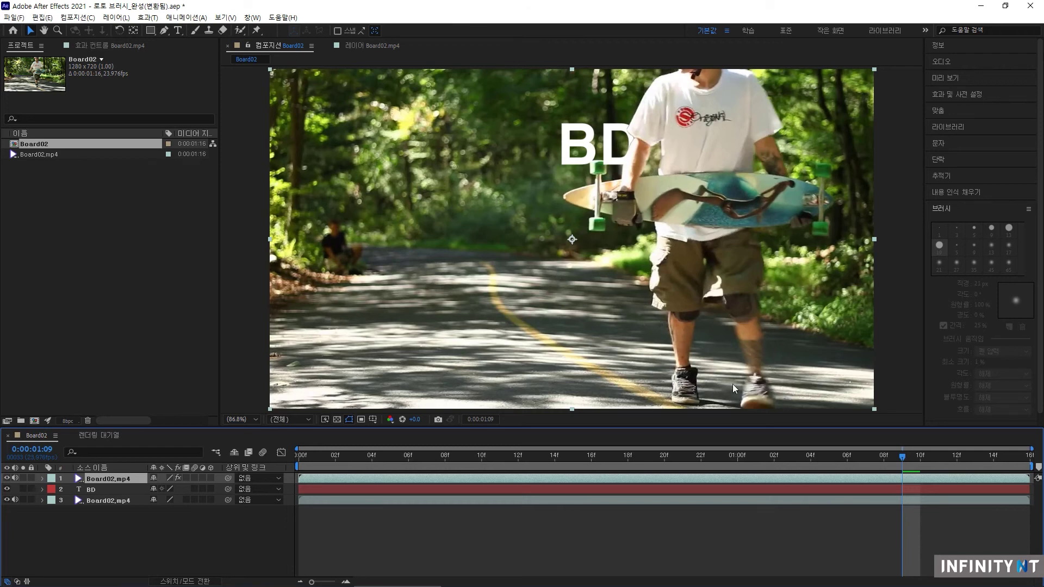
Step: Preview the finished Board02 roto composition between its first frames and 0:00:01:09, examining how the BD text sits behind the man
left_click_drag(901, 457, 318, 460)
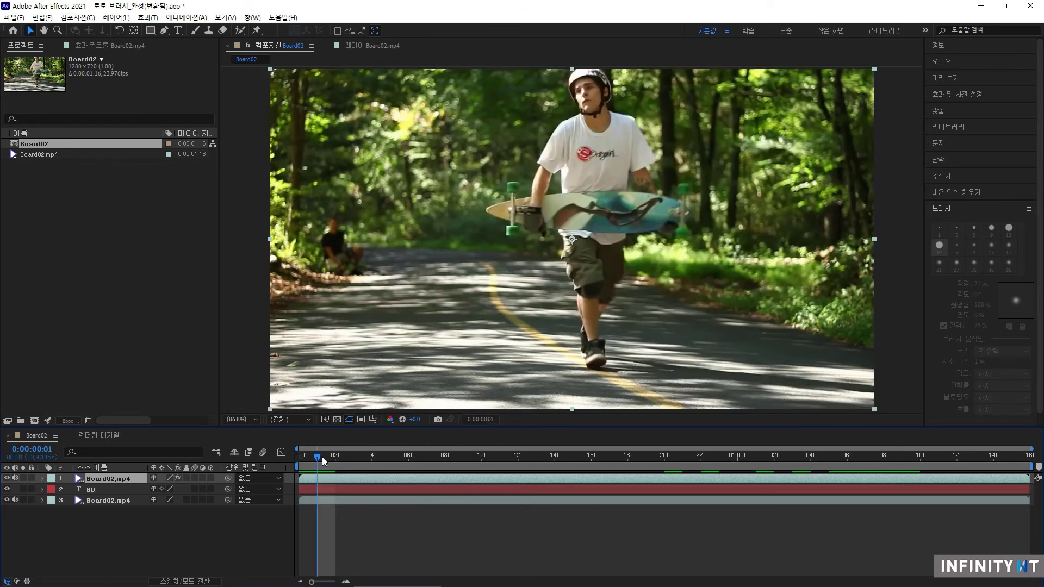
left_click_drag(318, 457, 331, 458)
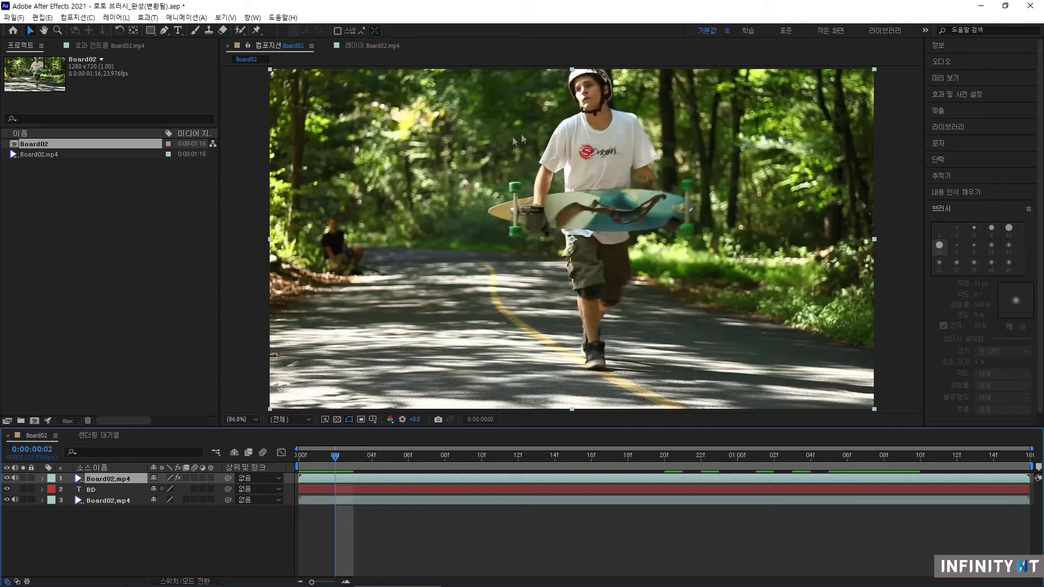
left_click_drag(334, 459, 903, 482)
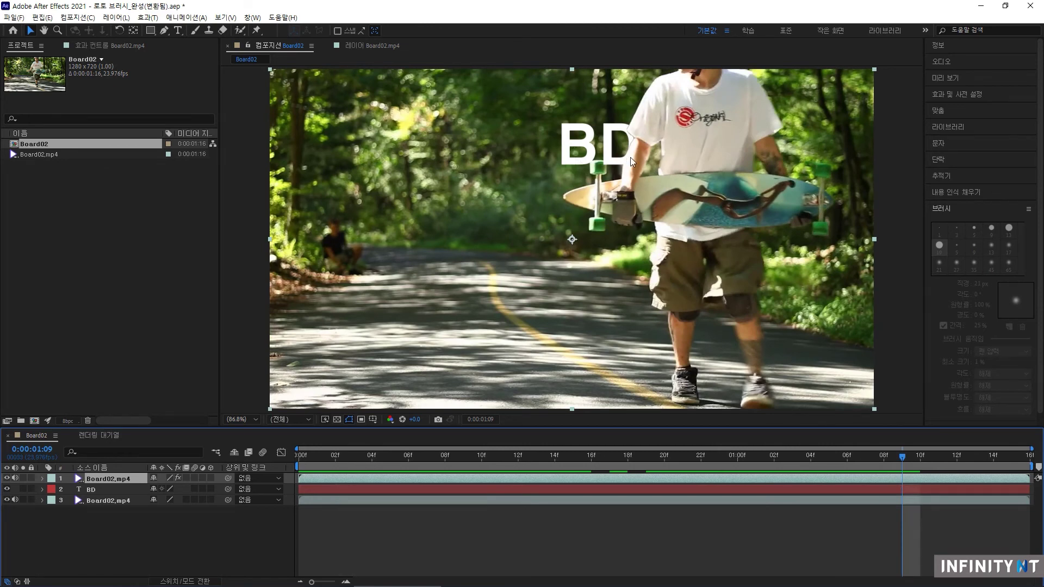
left_click_drag(900, 456, 886, 477)
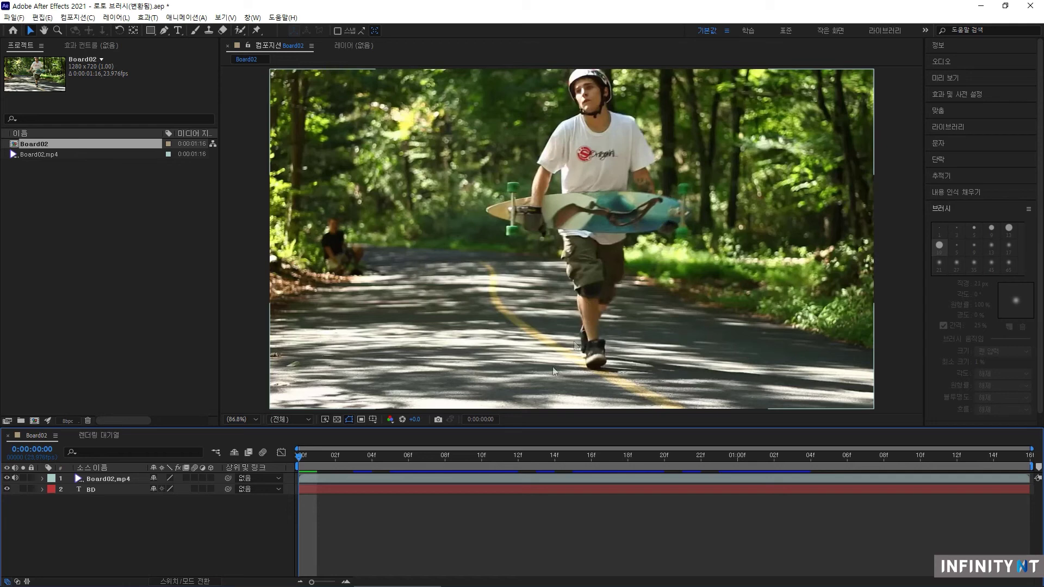
Step: Preview the Board02 footage up to 0:00:01:02, return to the start, and temporarily hide the video layer to examine the BD text
left_click_drag(302, 455, 774, 452)
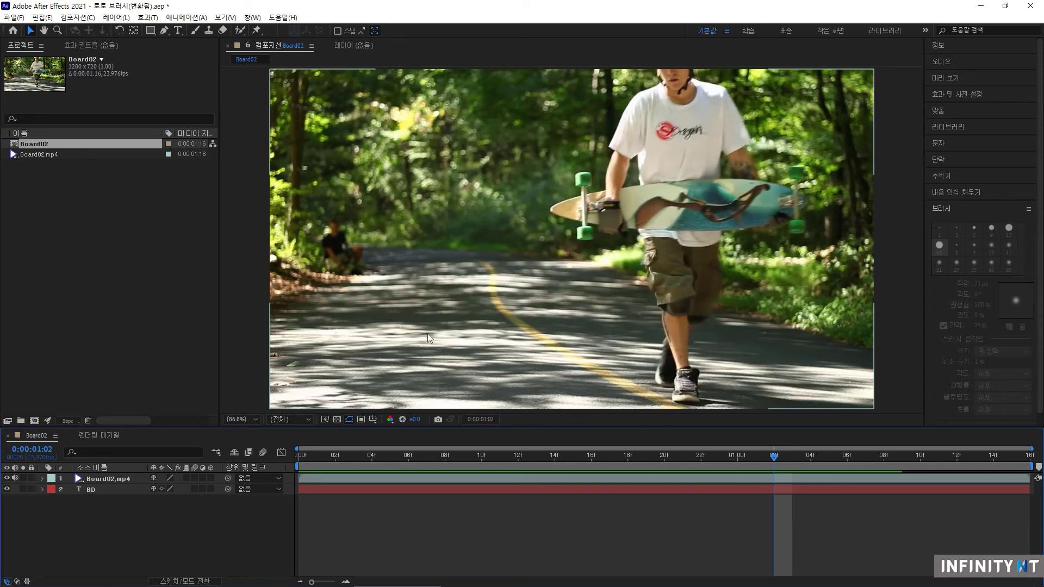
key("Home")
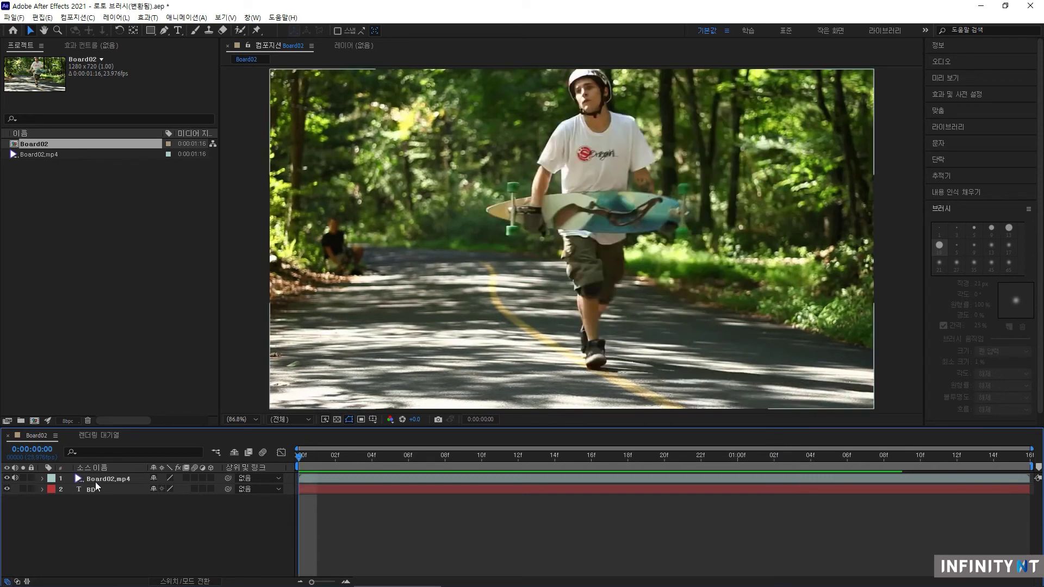
left_click(101, 483)
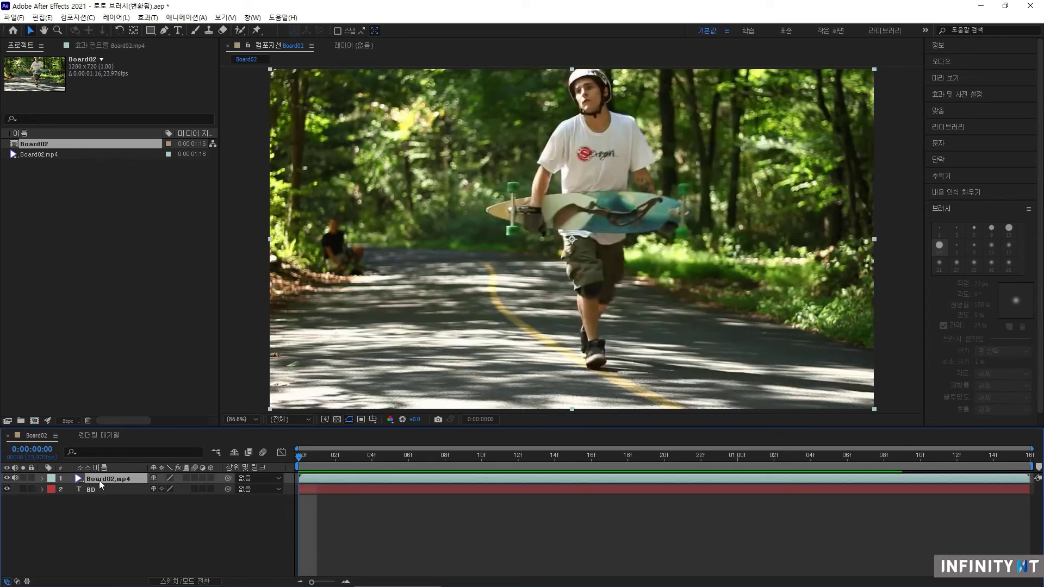
left_click(7, 479)
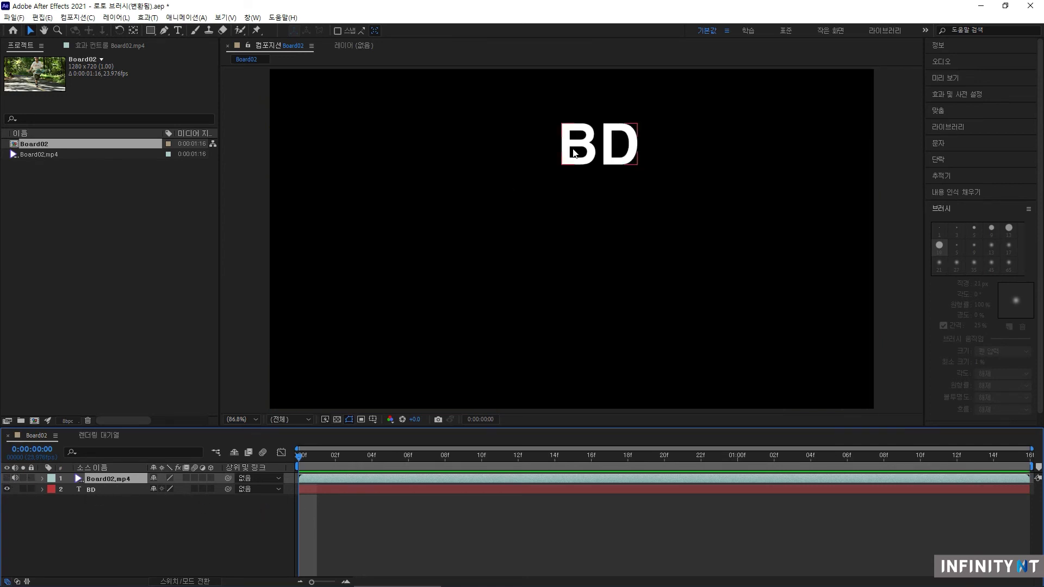
left_click_drag(362, 453, 296, 457)
left_click(7, 479)
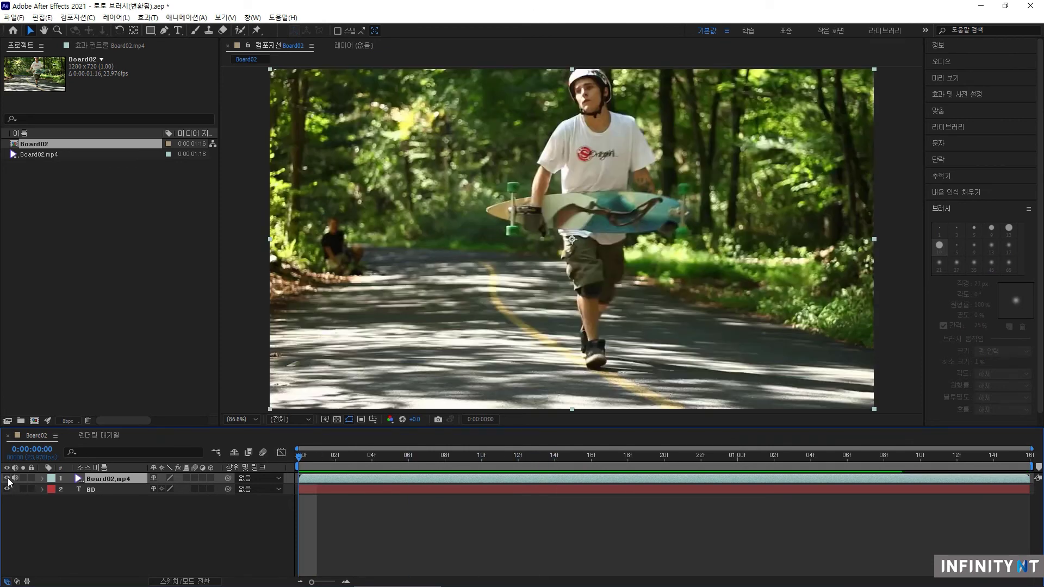
Step: Open the Board02.mp4 layer and mark the man's head, shirt, arm and skateboard with Roto Brush foreground strokes at 0:00:00:00
double_click(105, 479)
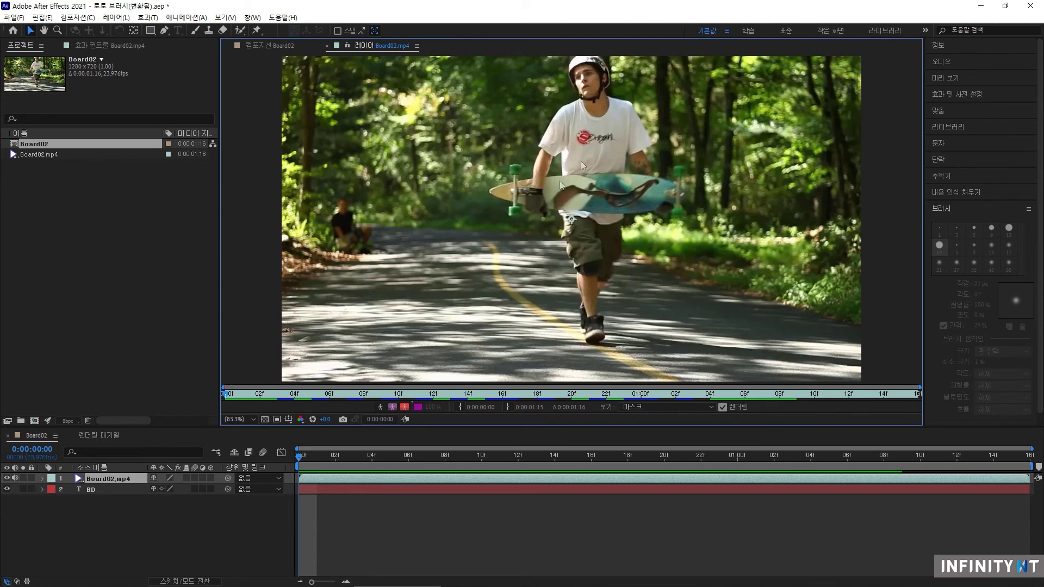
mouse_move(298, 457)
left_mouse_down()
mouse_move(354, 458)
mouse_move(289, 454)
left_mouse_up()
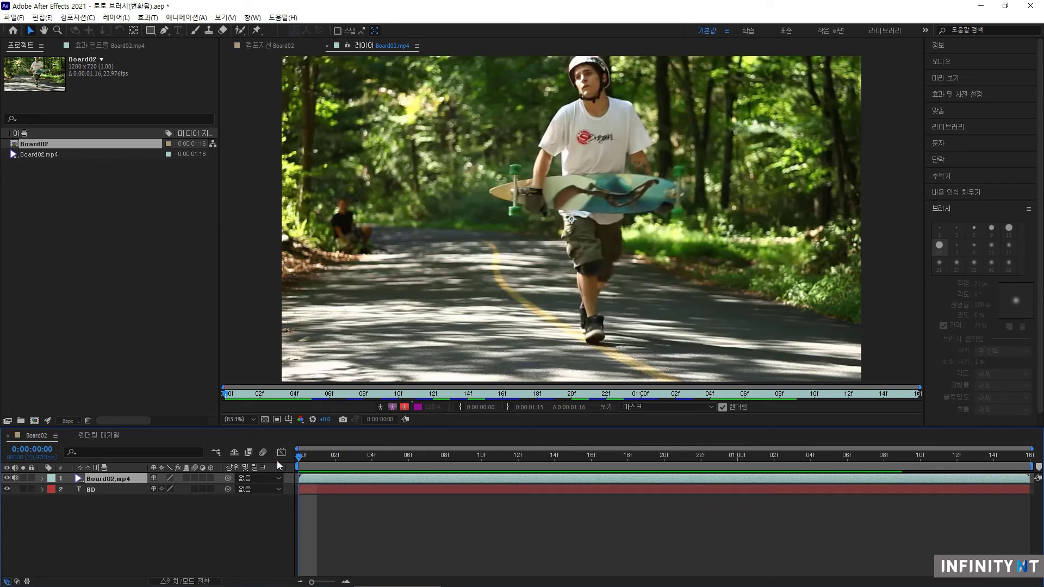
left_click(242, 31)
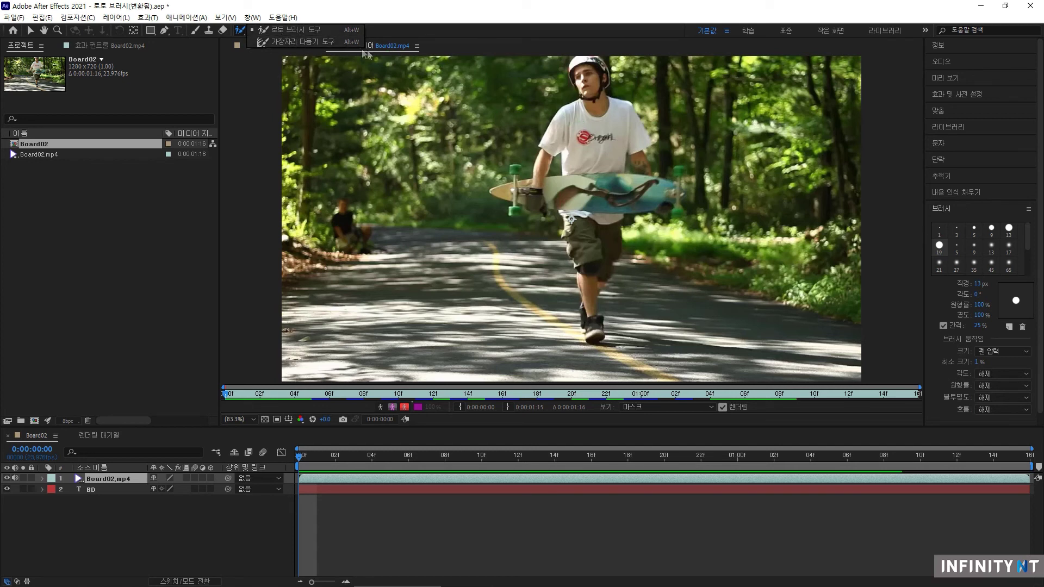
left_click(279, 29)
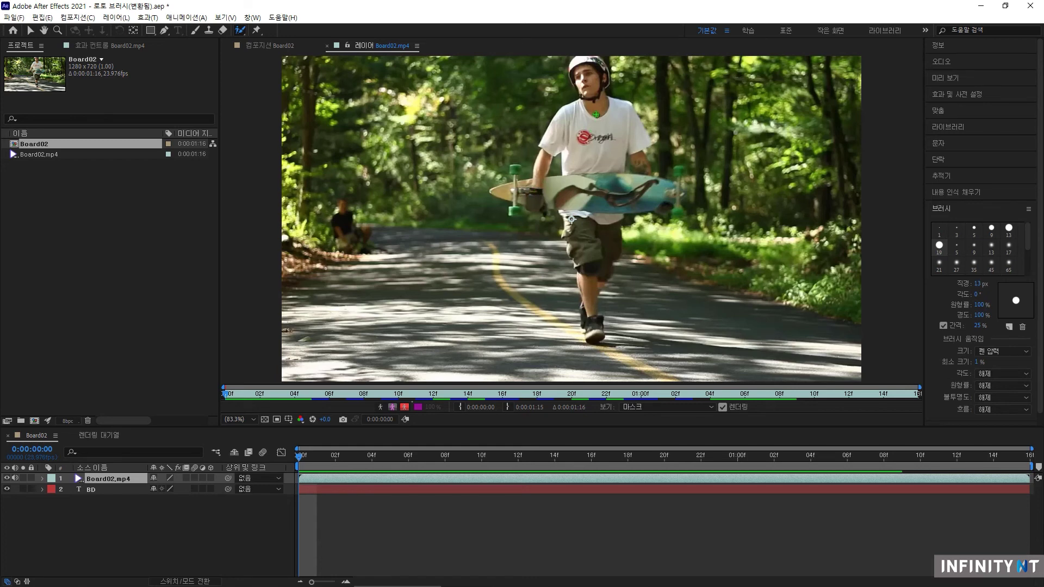
left_click_drag(582, 111, 560, 134)
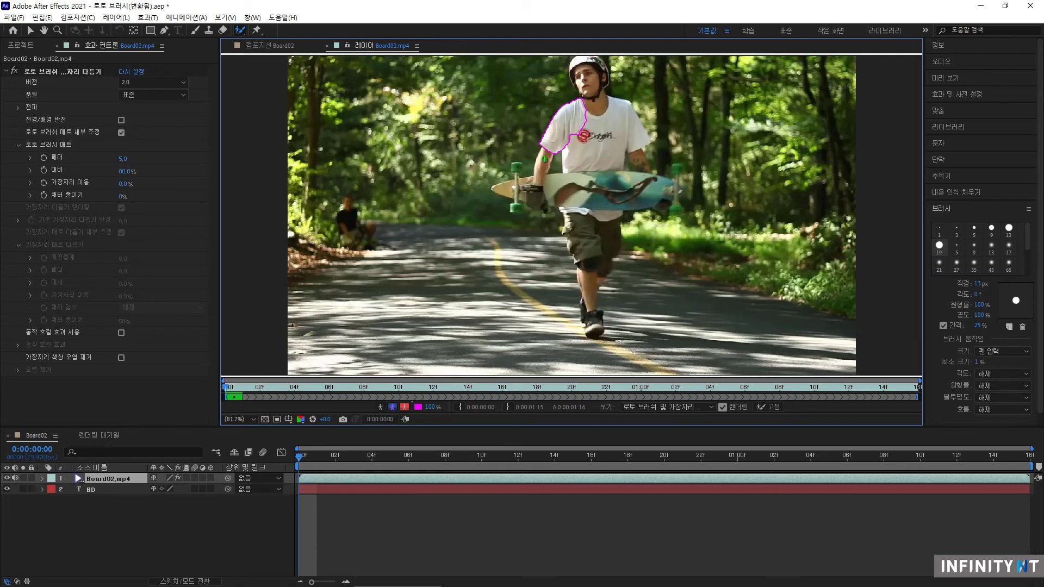
left_click_drag(544, 160, 536, 190)
mouse_move(584, 147)
left_mouse_down()
mouse_move(582, 164)
mouse_move(614, 159)
left_mouse_up()
left_click_drag(588, 78, 592, 91)
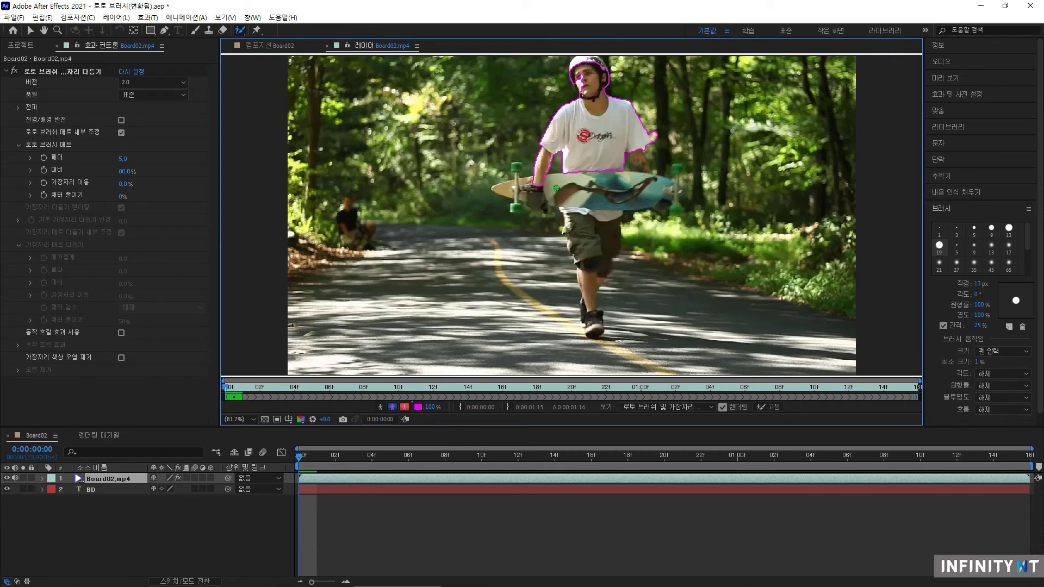
mouse_move(555, 180)
left_mouse_down()
mouse_move(567, 181)
mouse_move(535, 191)
left_mouse_up()
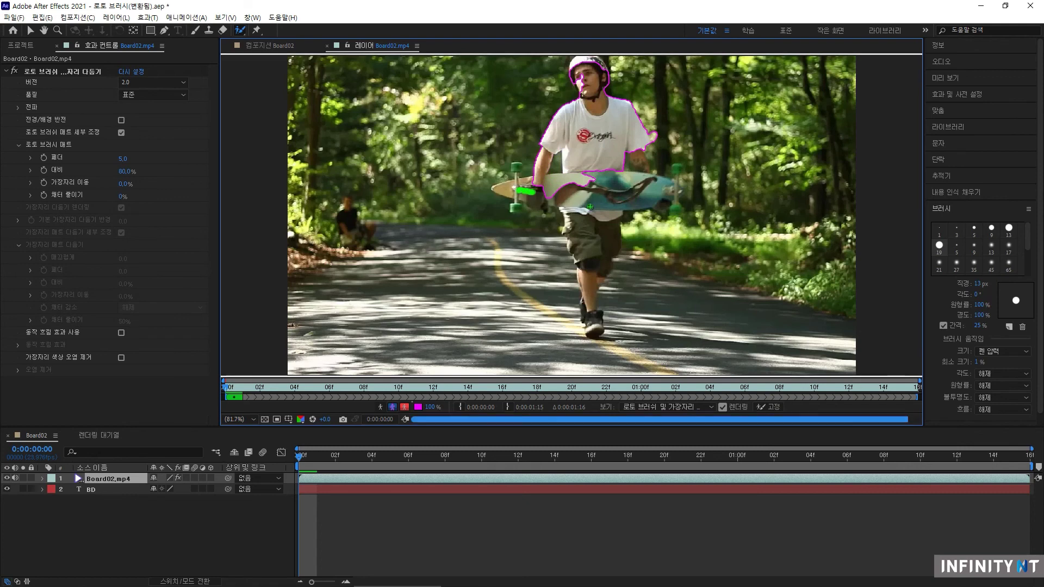
mouse_move(602, 207)
left_mouse_down()
mouse_move(568, 198)
mouse_move(634, 183)
left_mouse_up()
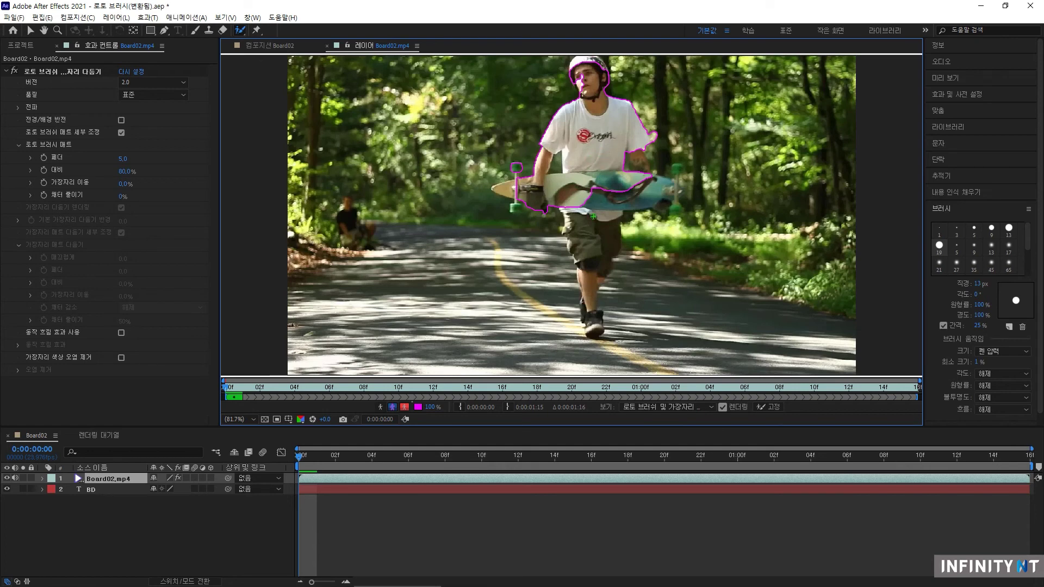
Step: Propagate the Roto Brush selection to 0:00:00:22 and preview the cutout over the BD text in the composition up to 0:00:01:03
mouse_move(298, 459)
left_mouse_down()
mouse_move(782, 458)
mouse_move(701, 458)
left_mouse_up()
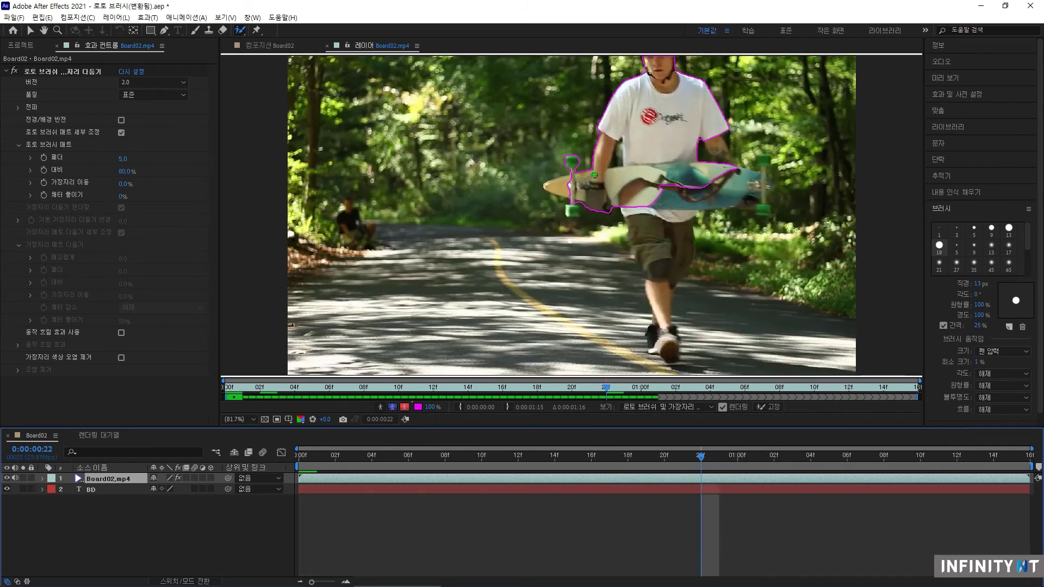
left_click(260, 46)
left_click_drag(700, 456, 801, 465)
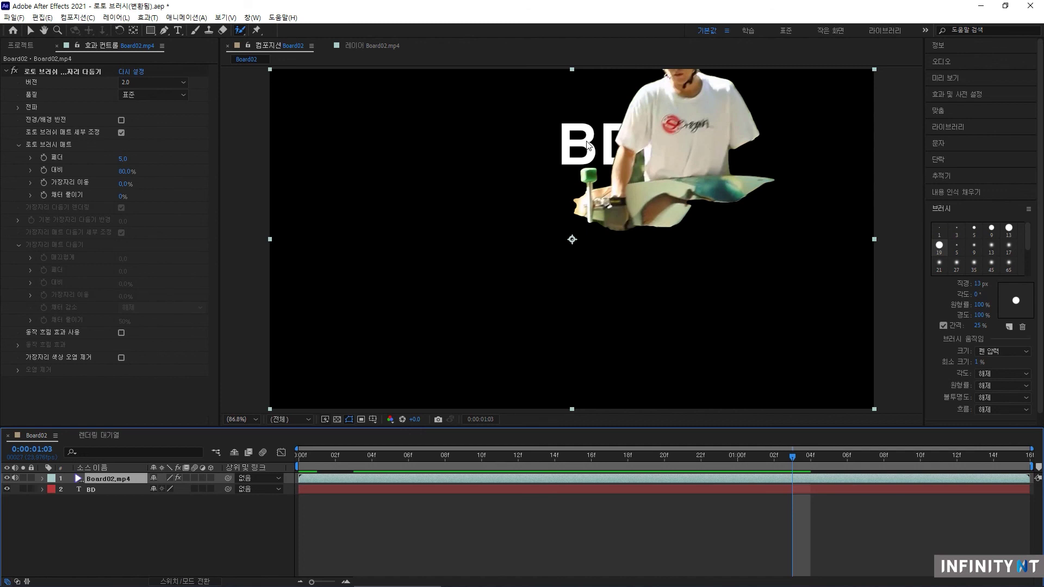
mouse_move(519, 460)
left_mouse_down()
mouse_move(390, 462)
mouse_move(517, 465)
left_mouse_up()
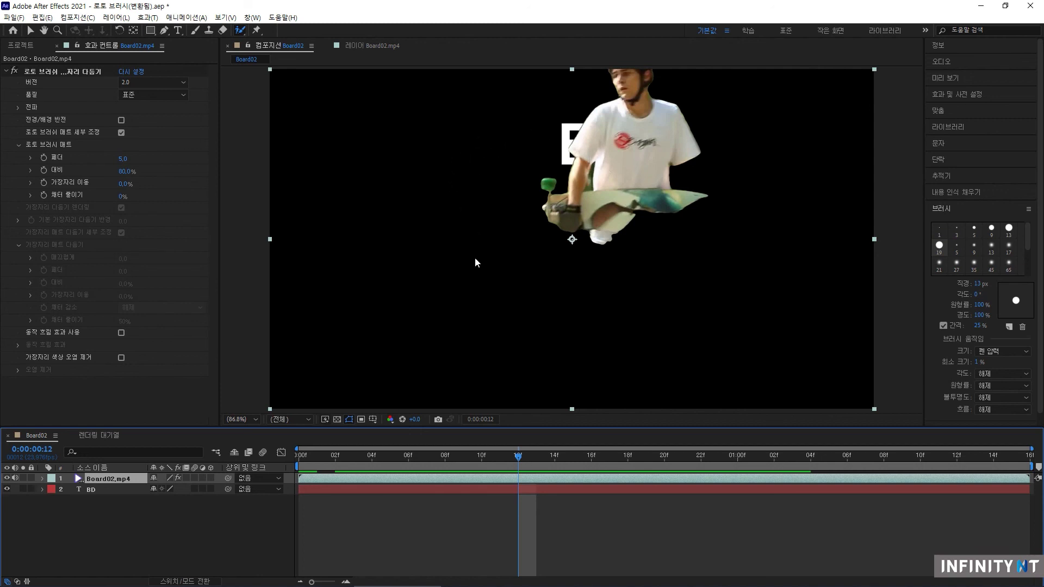
Step: Add Board02.mp4 again as the bottom layer beneath the BD text and preview the composite up to 0:00:01:06
left_click(21, 45)
left_click_drag(38, 154, 106, 533)
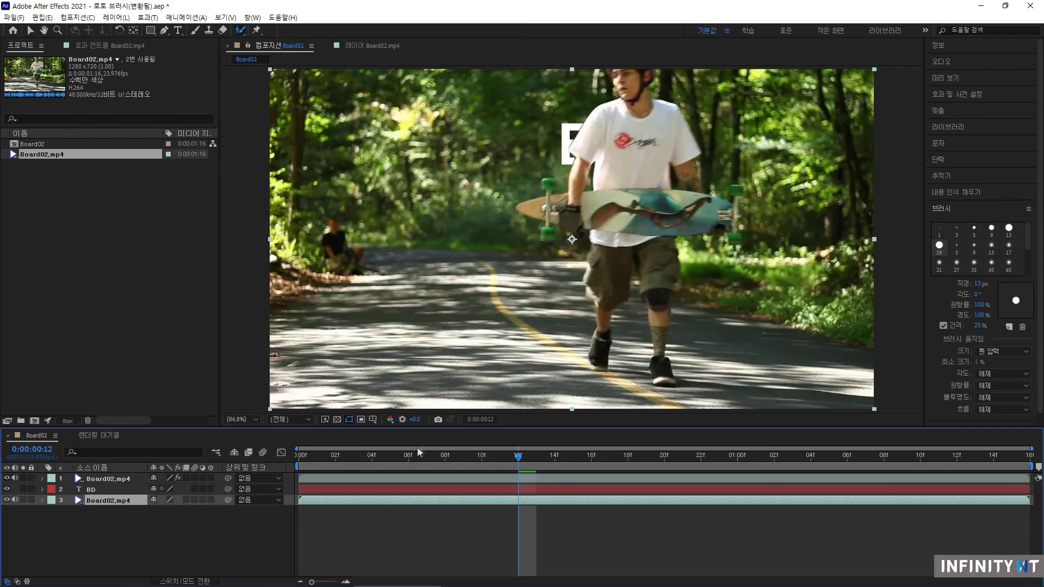
left_click_drag(416, 457, 847, 457)
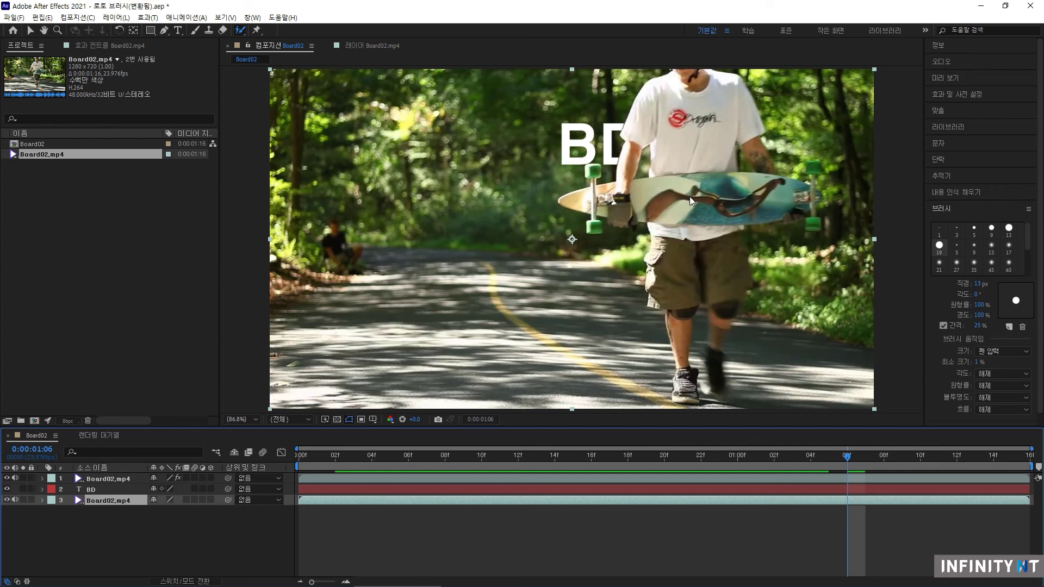
Step: Open the top Board02.mp4 layer at 0:00:01:06 and try the 가장자리 다듬기 (Refine Edge) tool on the background trees
left_click(118, 479)
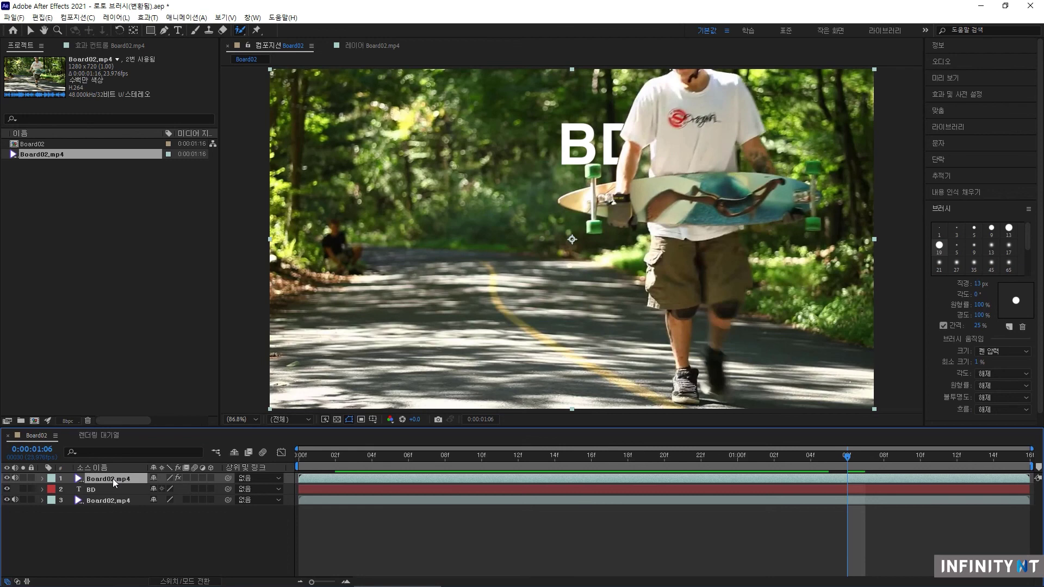
double_click(113, 478)
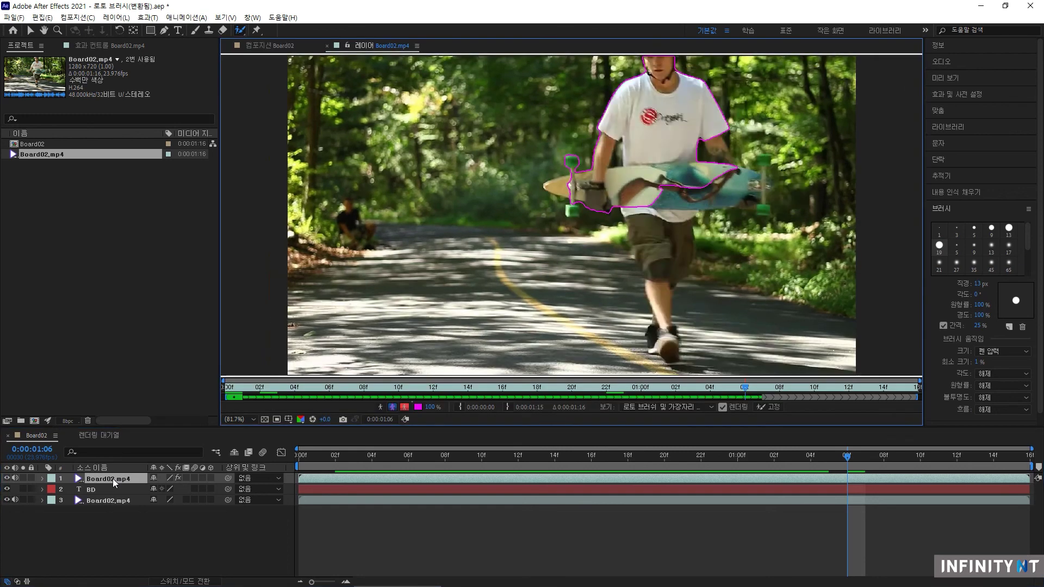
left_click(245, 30)
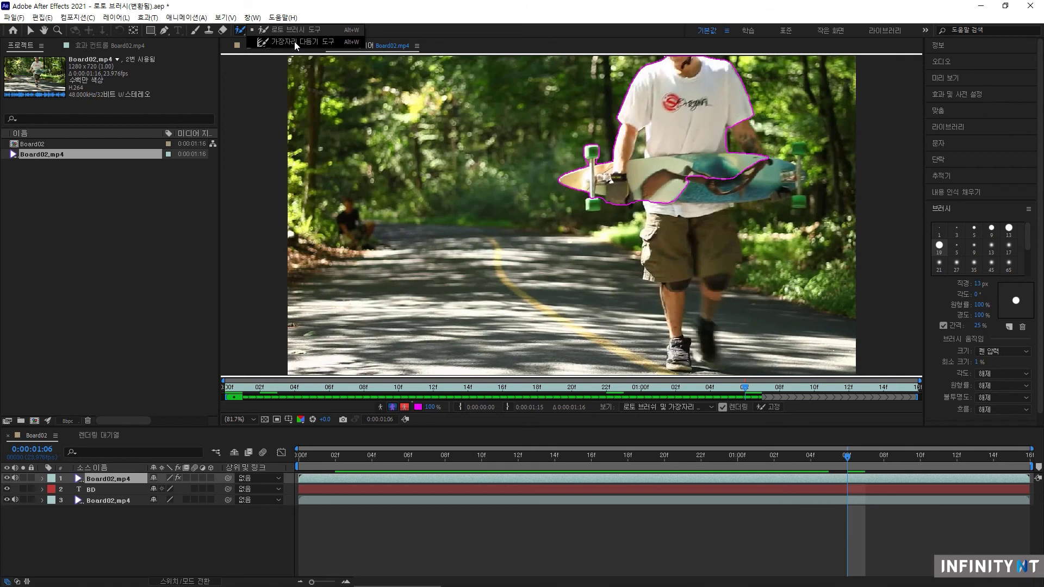
left_click(295, 41)
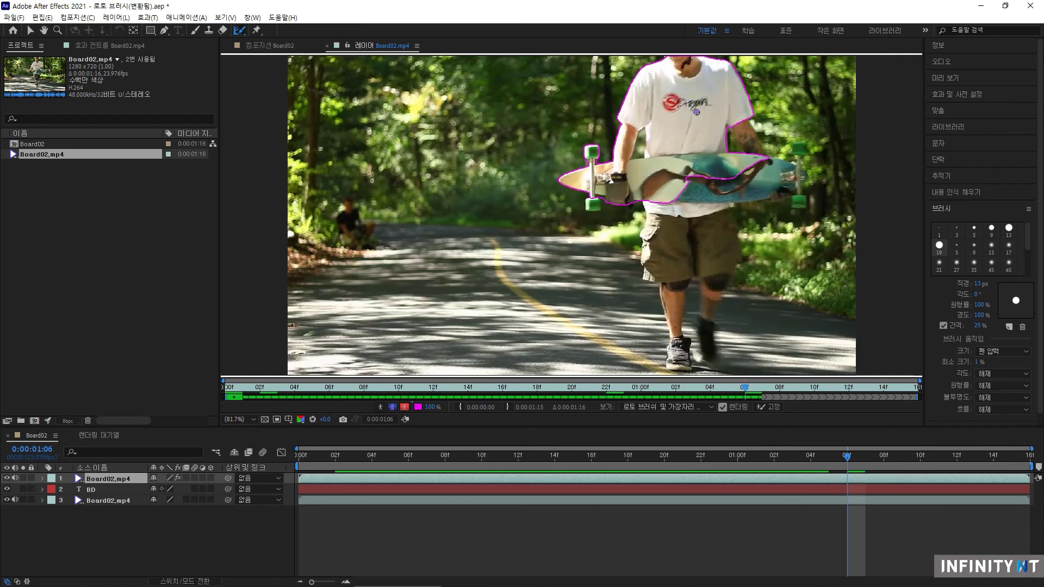
left_click(515, 117)
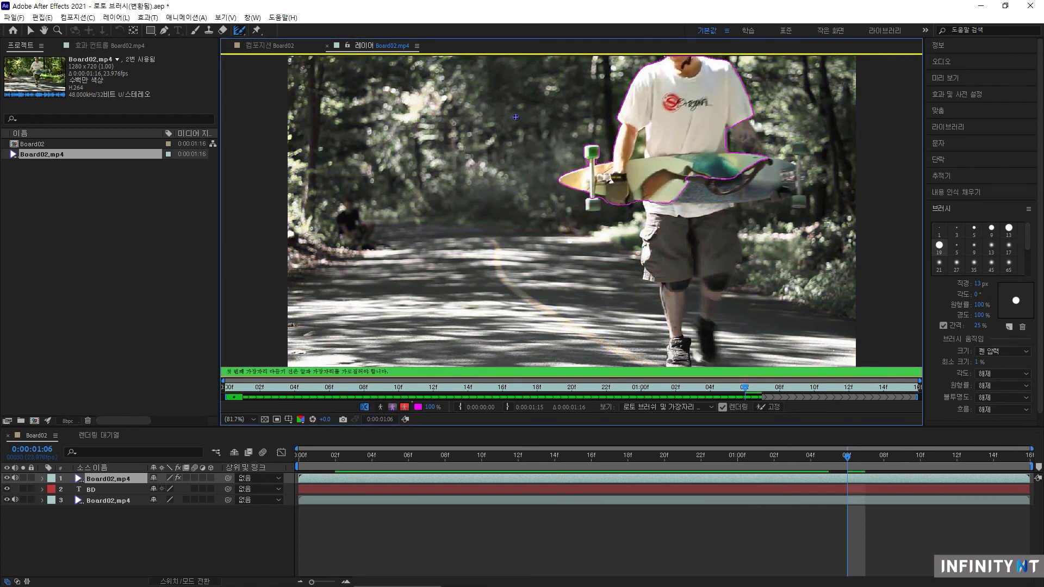